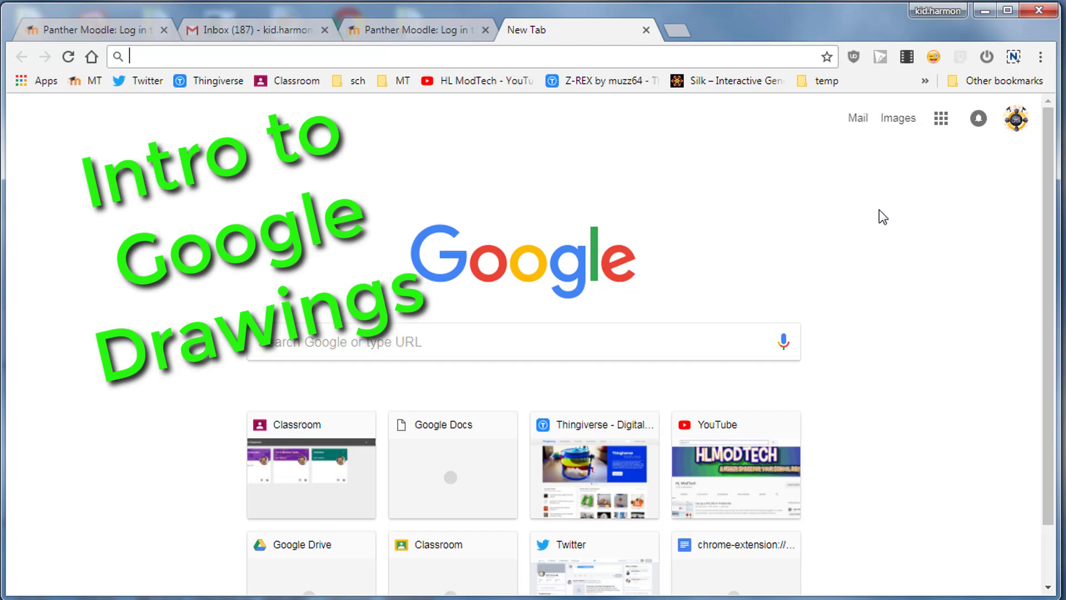
Step: Open Google Drive and create a new, blank Google Drawings file in My Drive
click(941, 119)
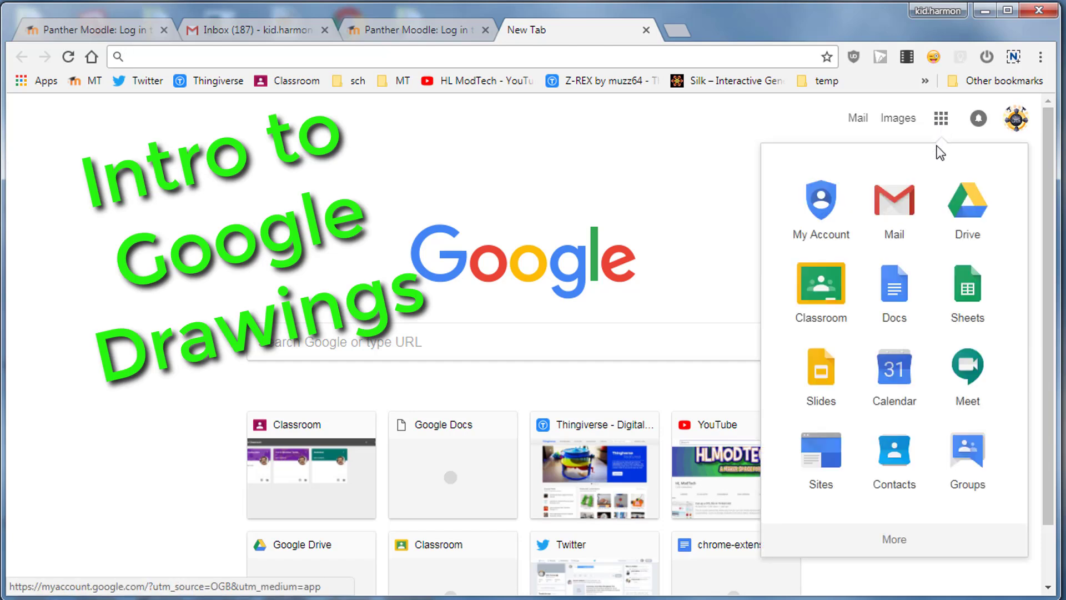
click(963, 213)
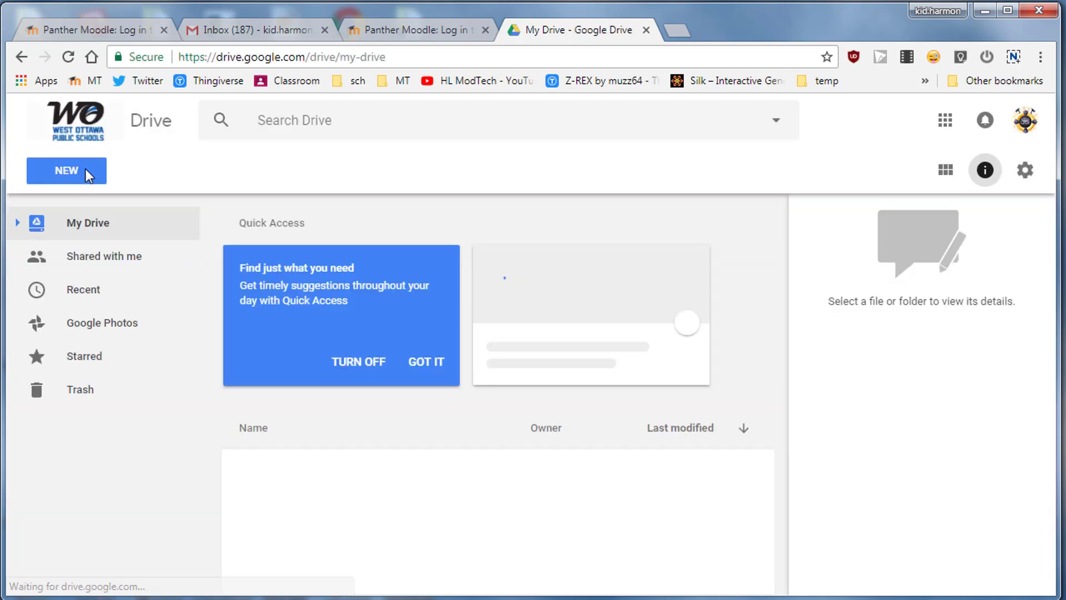
click(84, 173)
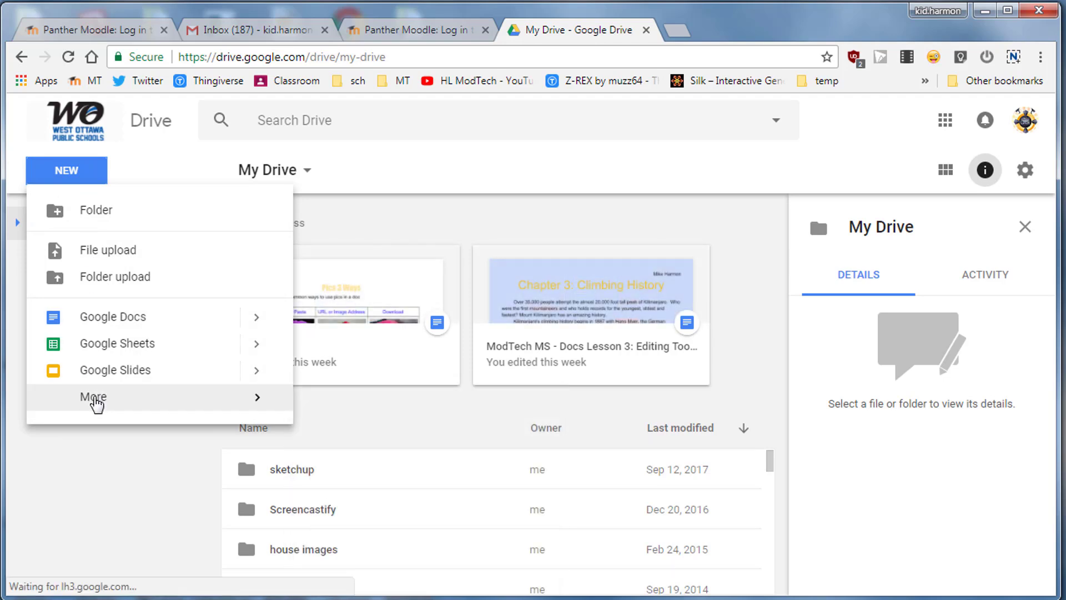
mouse_move(99, 404)
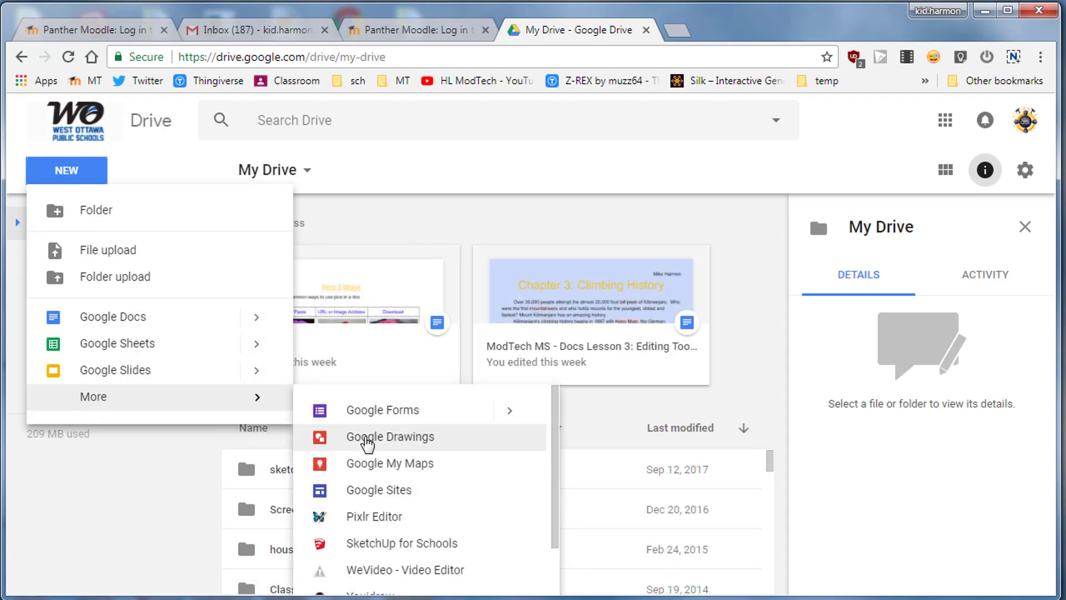
click(367, 439)
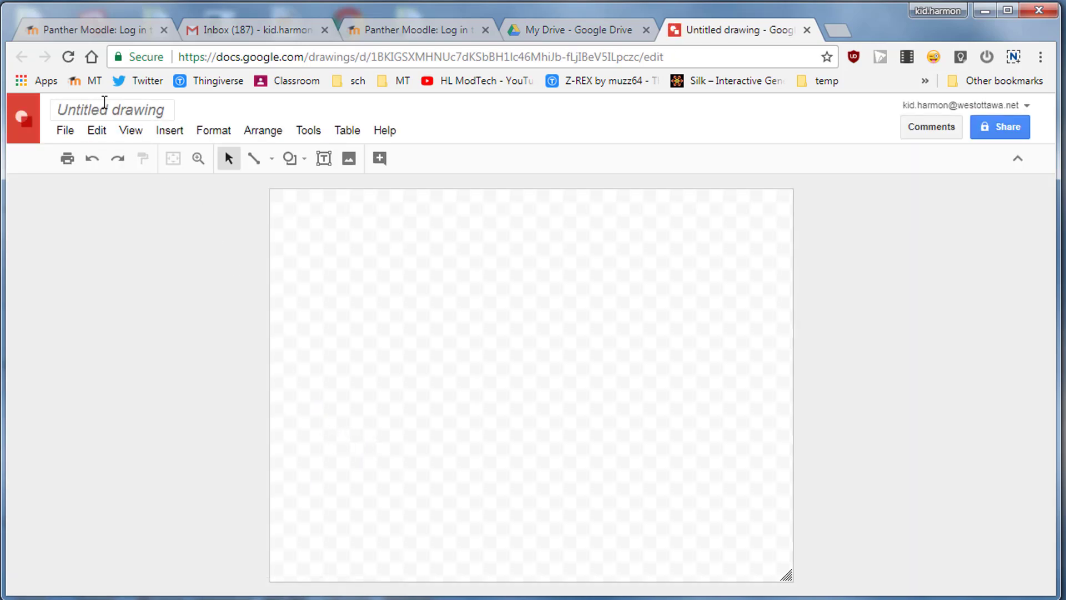
Step: Rename the untitled drawing as "day 1 mdh"
click(105, 111)
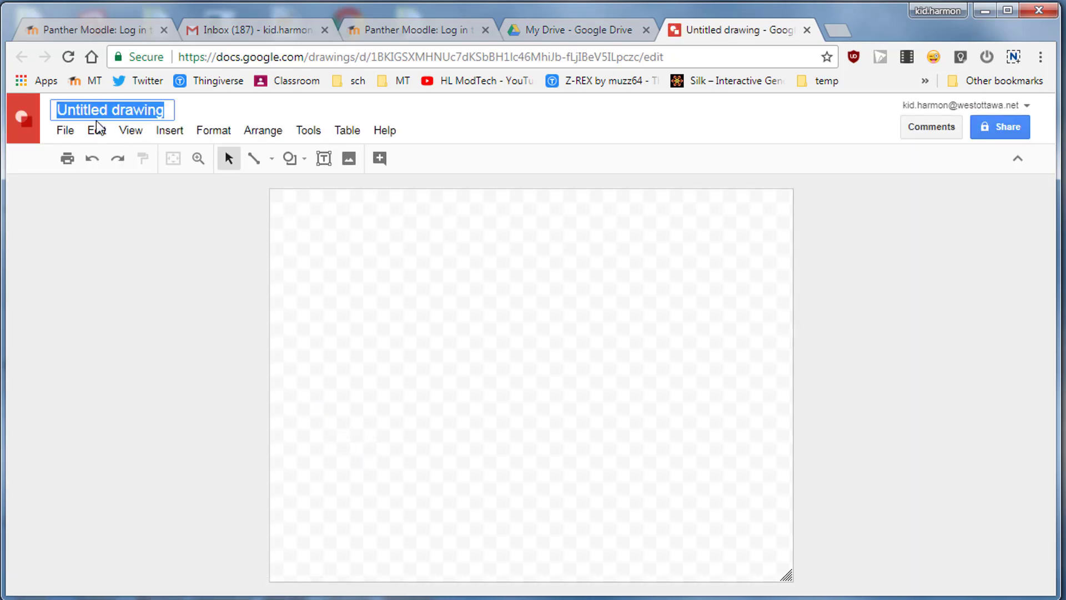
text(day 1 mdh)
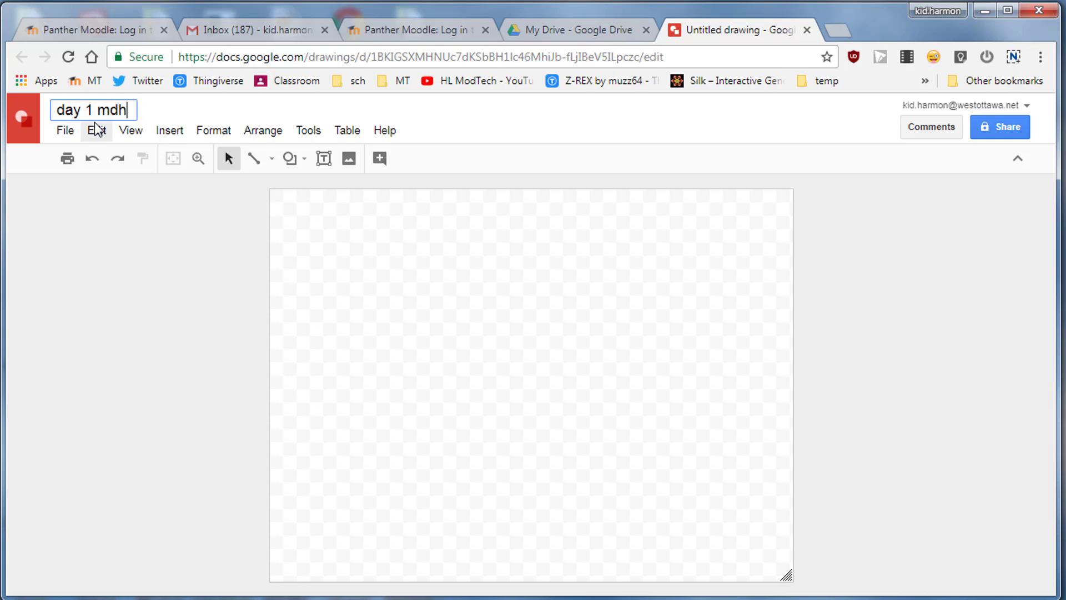
key(Return)
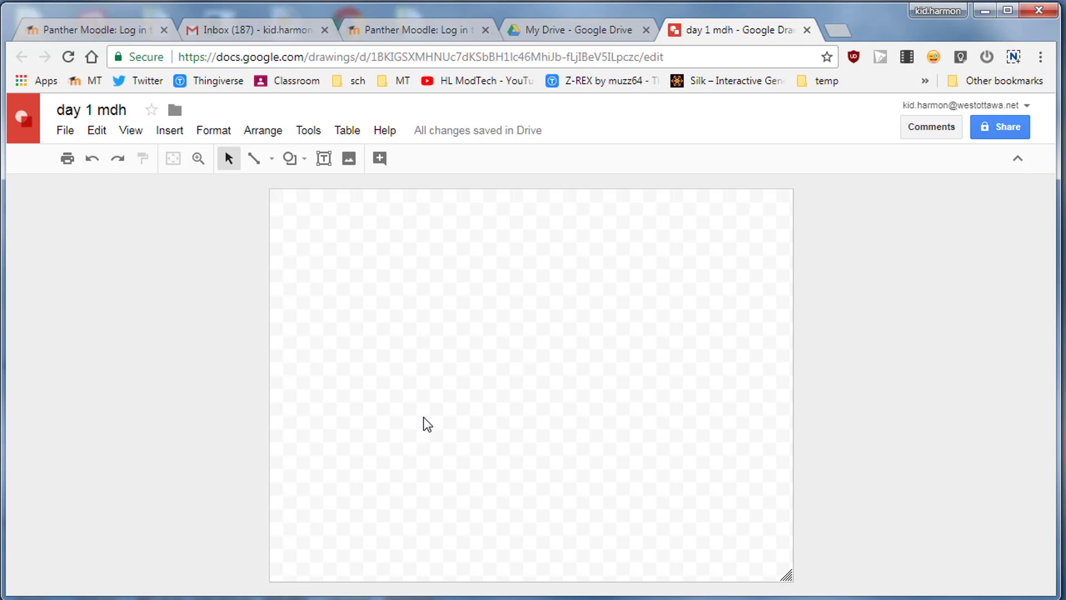
Step: Draw a heart shape in the upper right area of the canvas
click(289, 159)
mouse_move(302, 195)
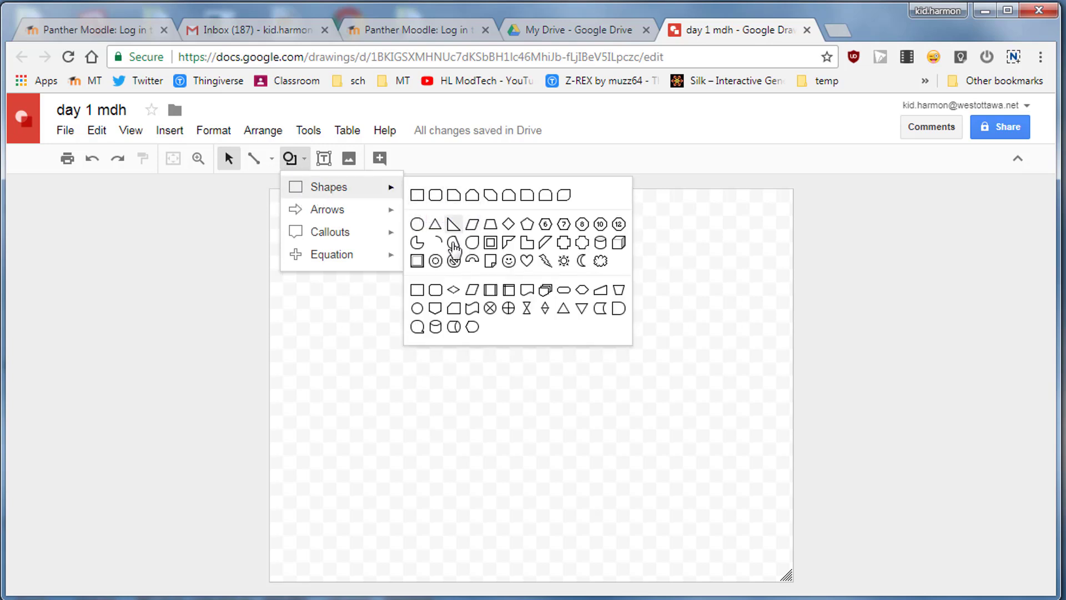
click(523, 264)
drag(691, 251, 591, 335)
Step: Draw a small smiley face shape in the left half of the canvas, around mid-height
click(289, 159)
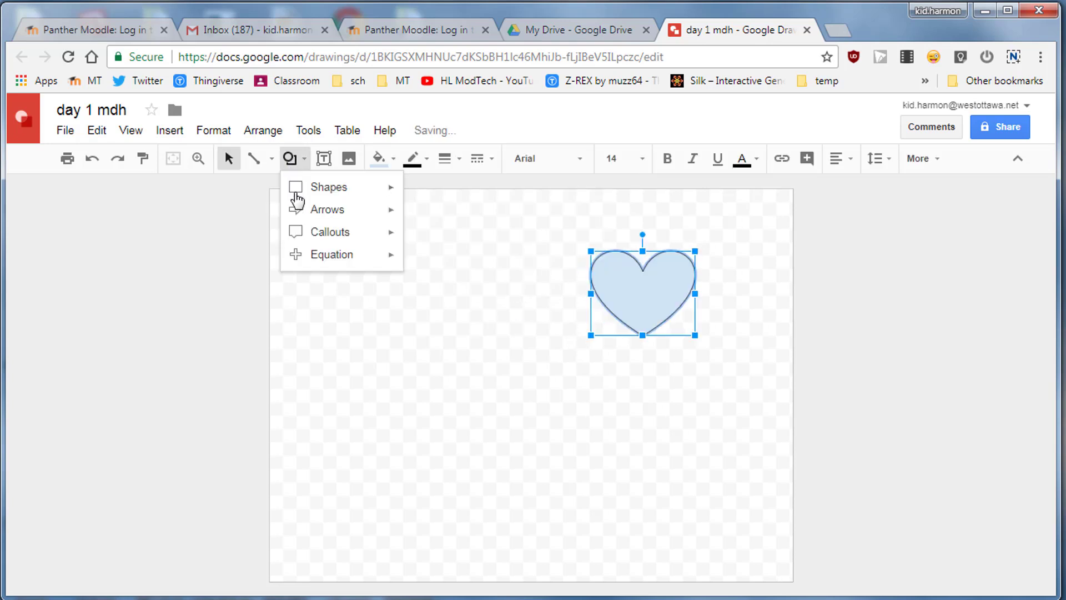
mouse_move(334, 187)
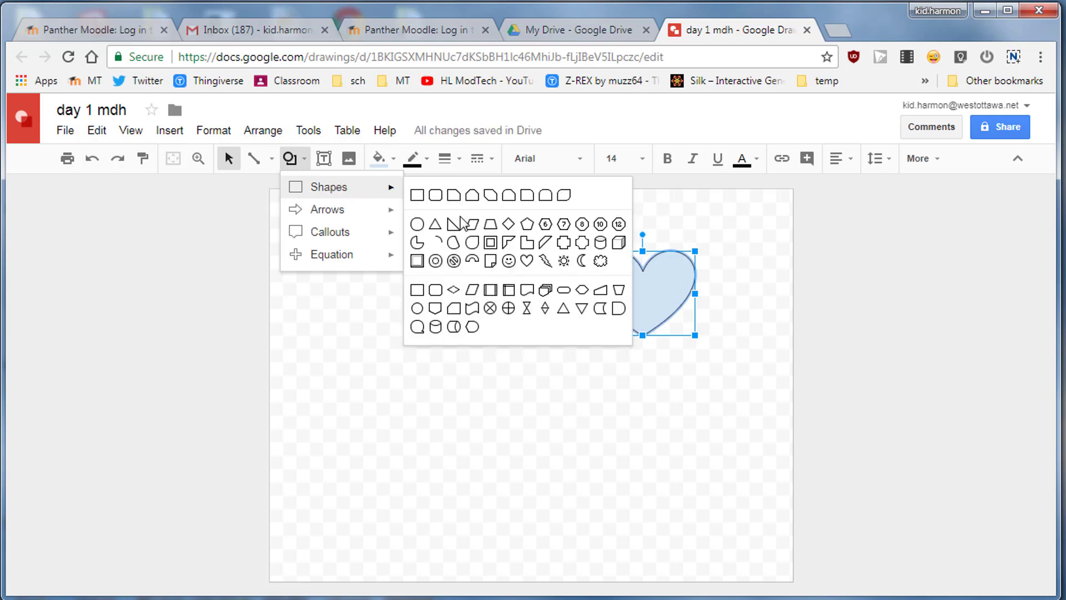
click(507, 264)
drag(344, 376, 411, 408)
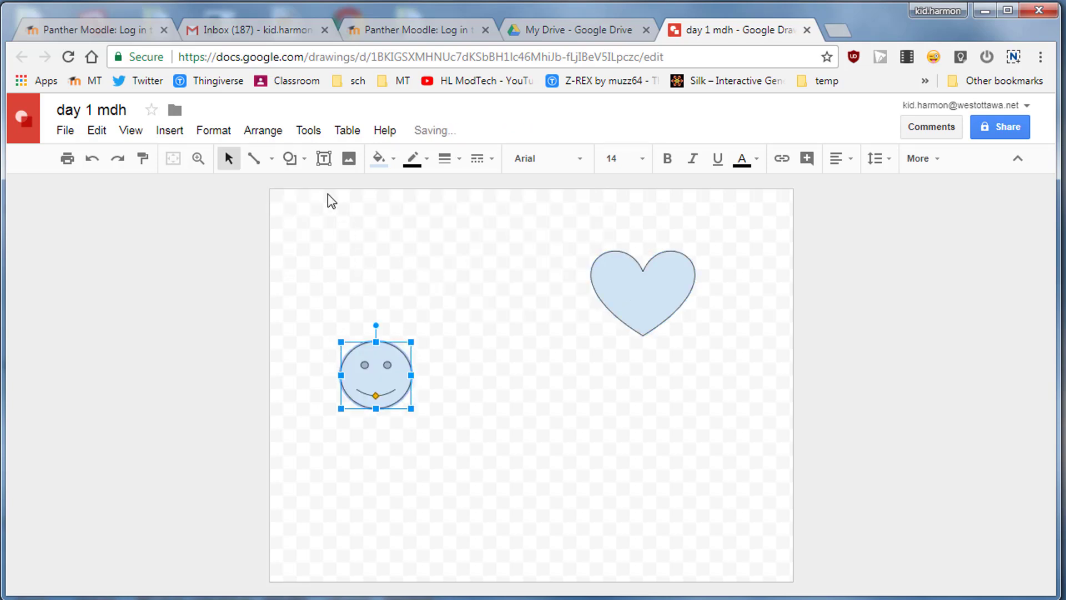
Step: Draw a spiky explosion callout below the heart, in the lower right part of the canvas
click(289, 159)
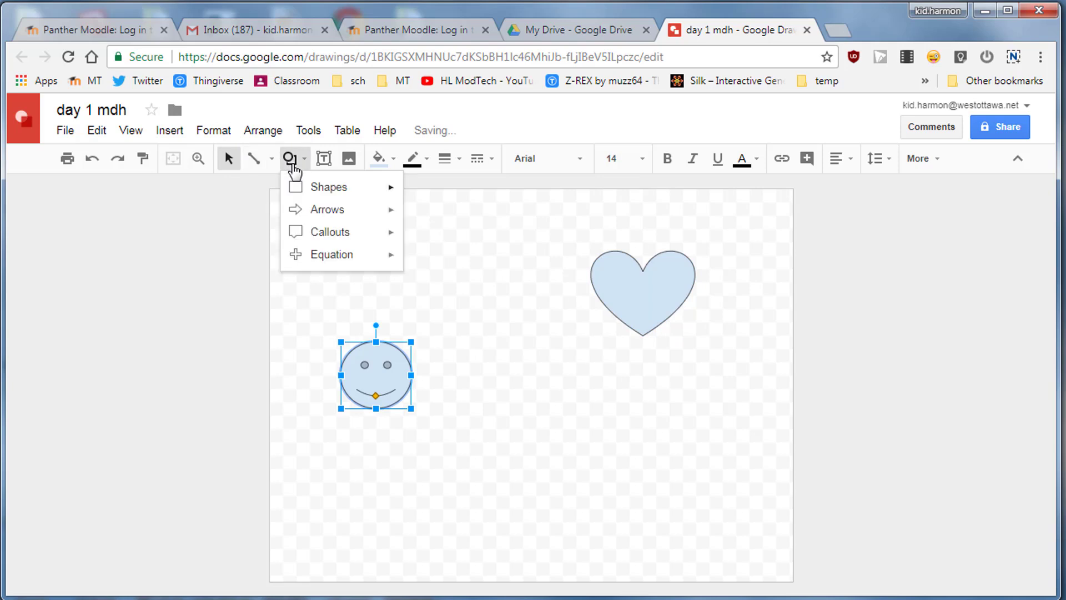
mouse_move(319, 237)
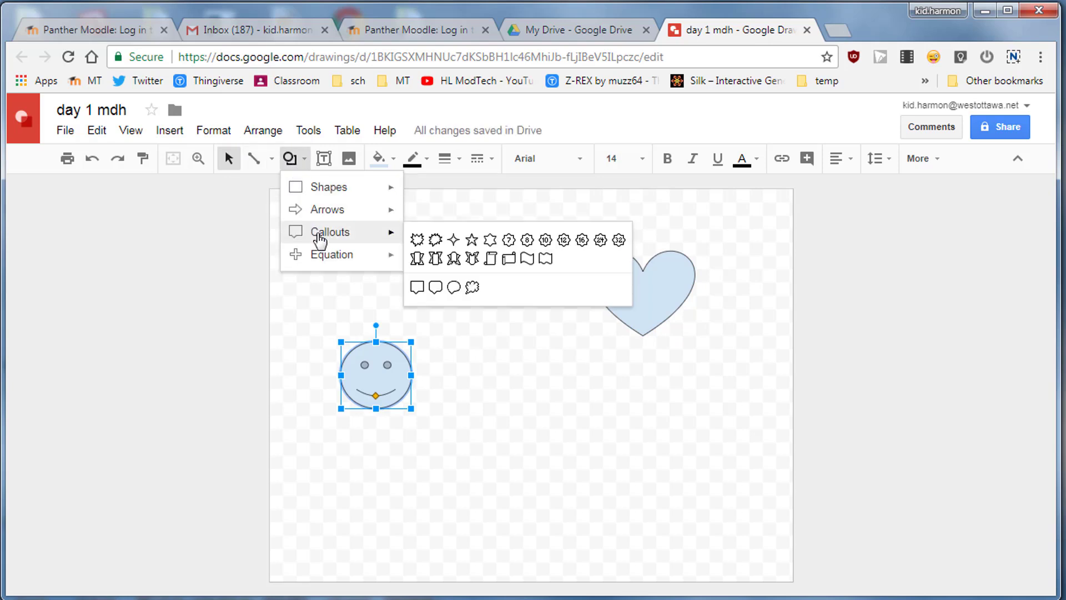
click(436, 239)
drag(667, 398, 557, 475)
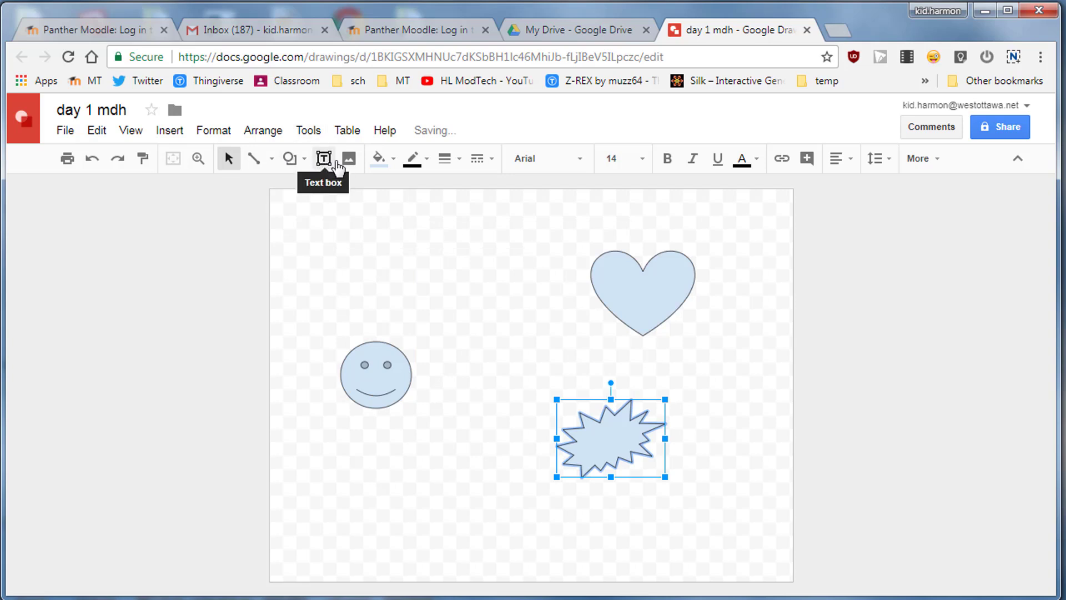
Step: Draw a large notched right-pointing block arrow below the smiley face
click(290, 159)
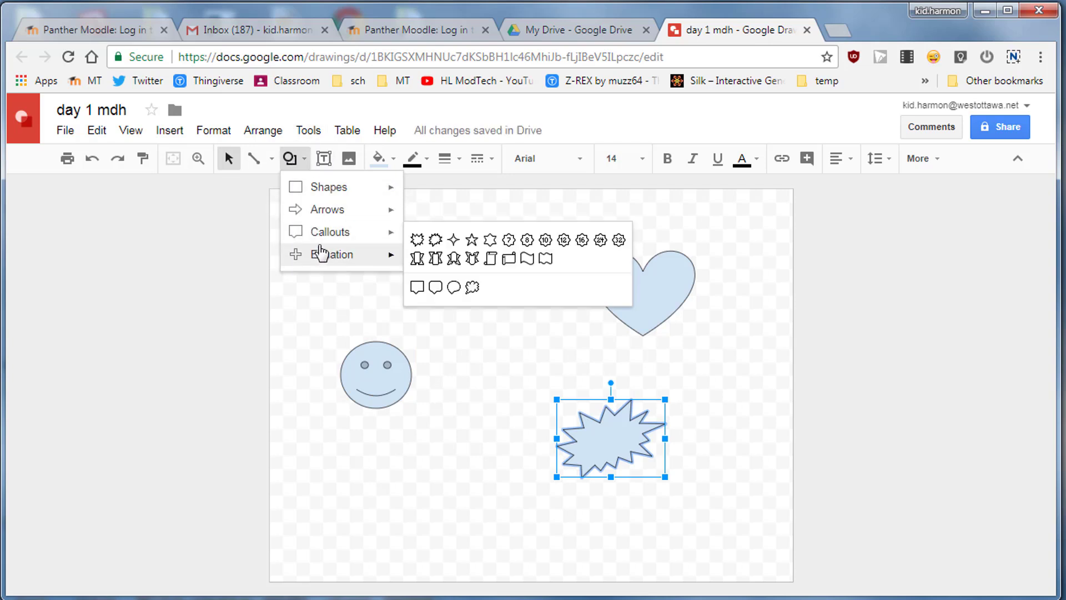
mouse_move(357, 209)
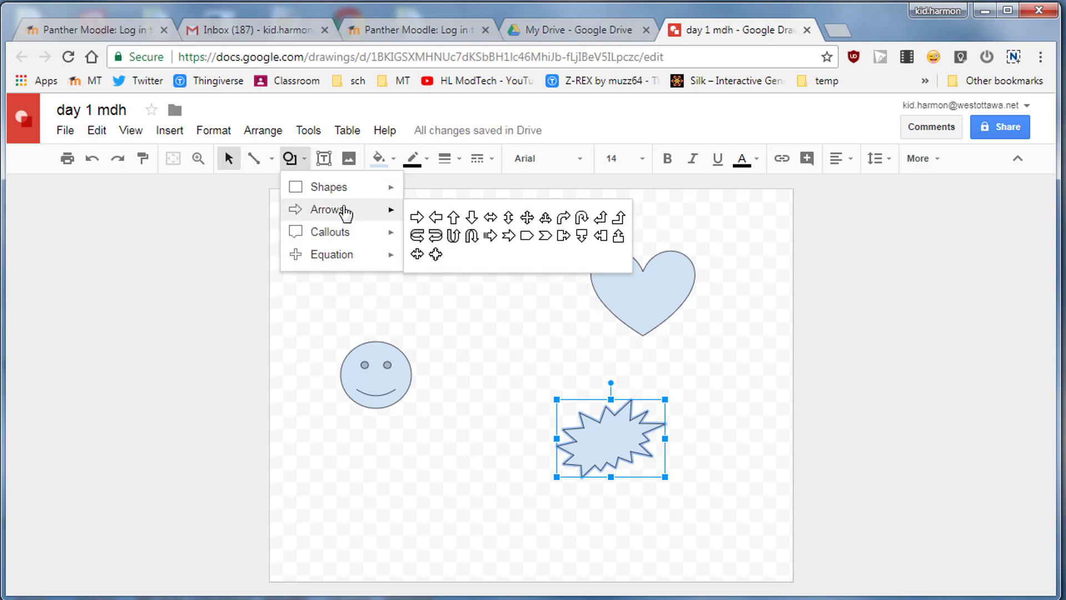
click(509, 235)
drag(331, 464, 502, 559)
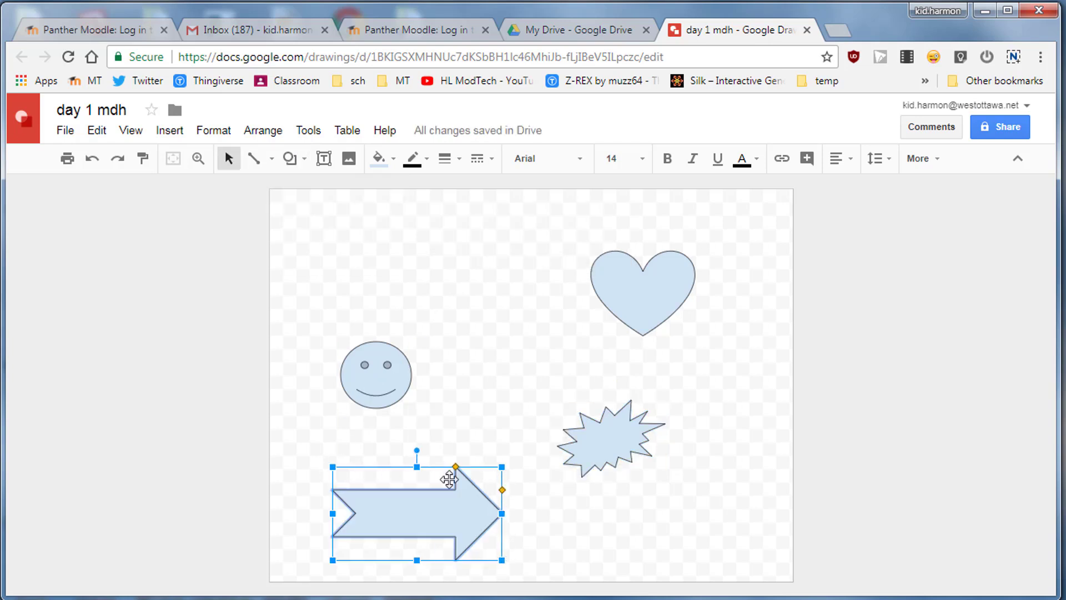
Step: Fill the arrow with solid medium green and the heart with a light blue radial gradient
click(393, 167)
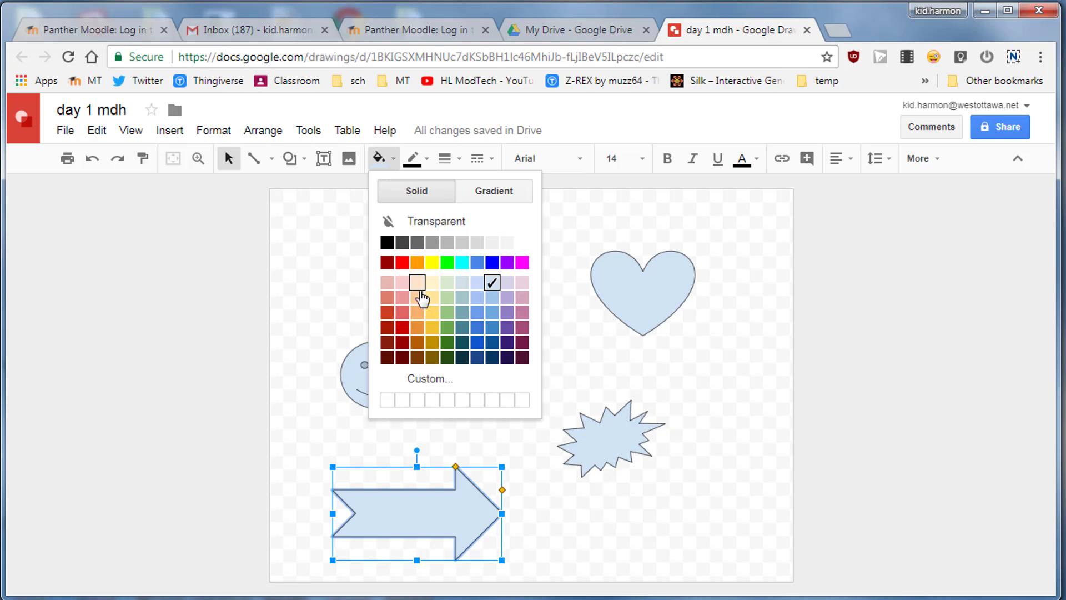
click(448, 328)
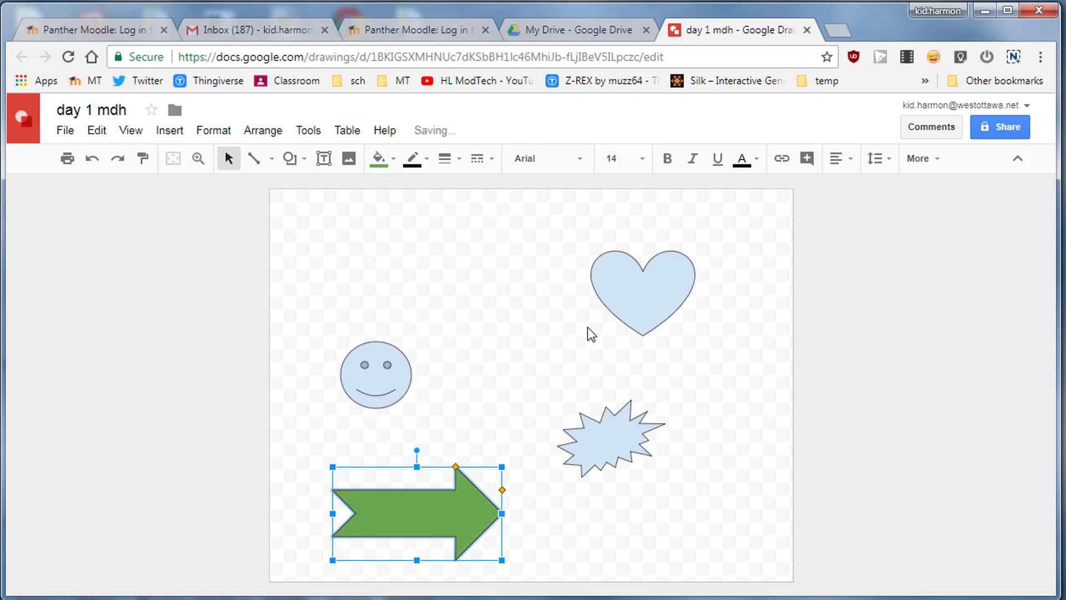
click(629, 292)
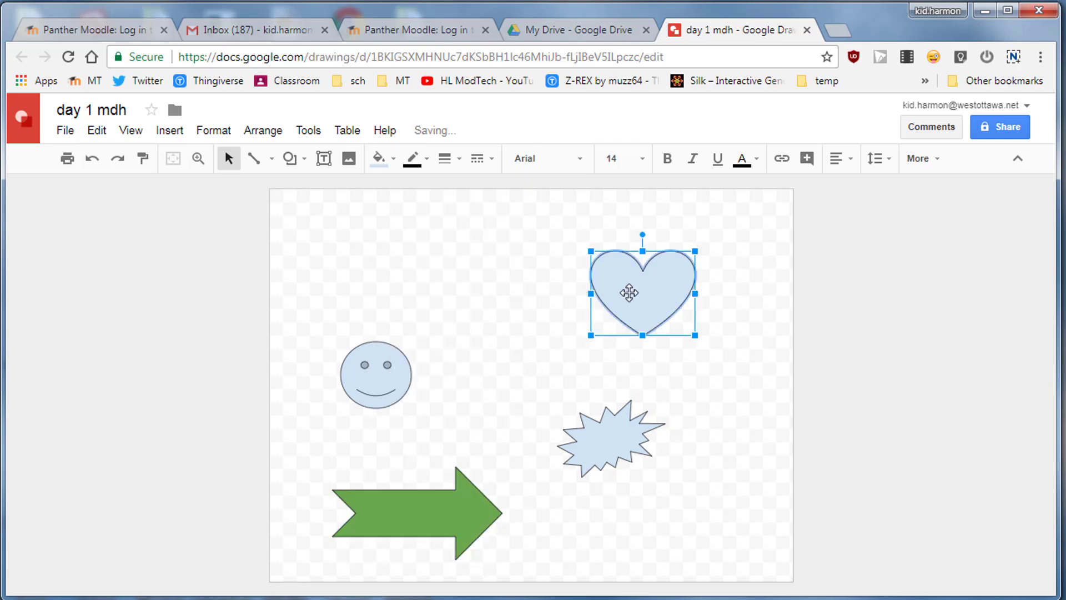
click(381, 163)
click(479, 196)
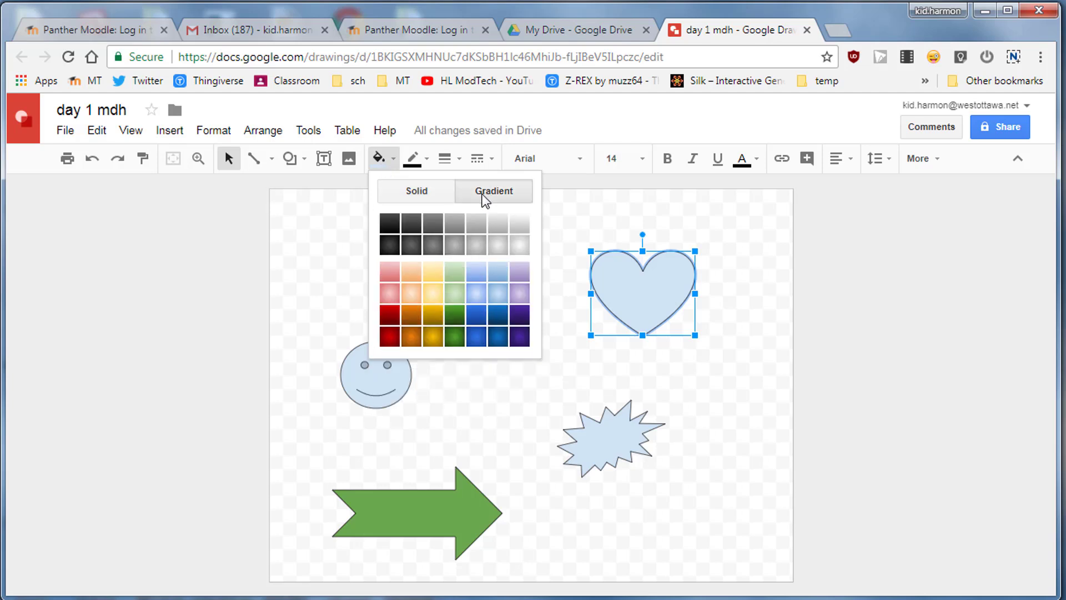
click(480, 300)
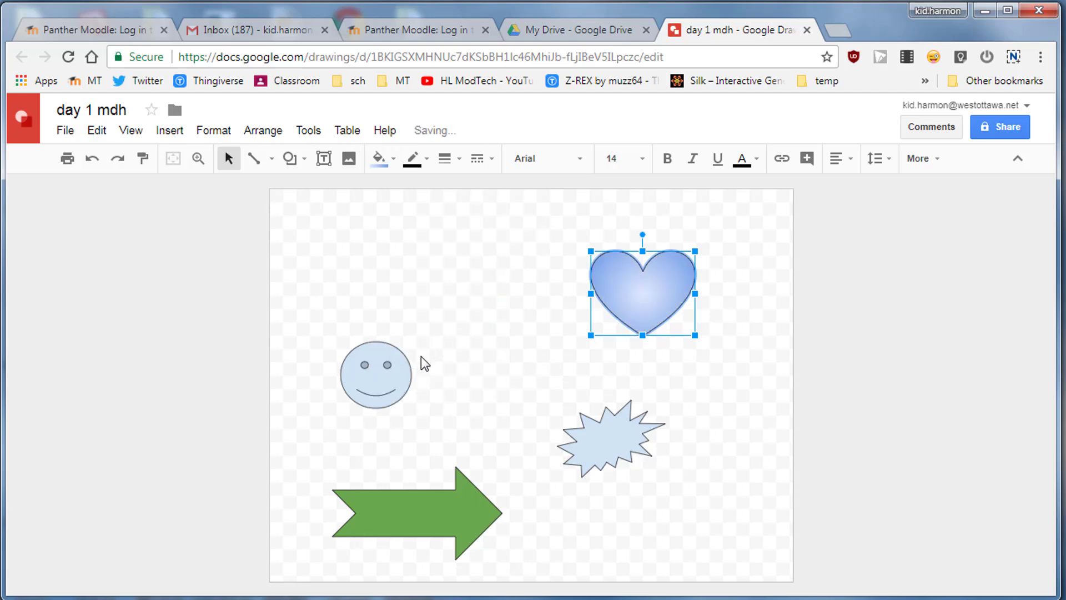
Step: Fill the smiley face with solid bright green and the explosion shape with dark magenta
click(389, 369)
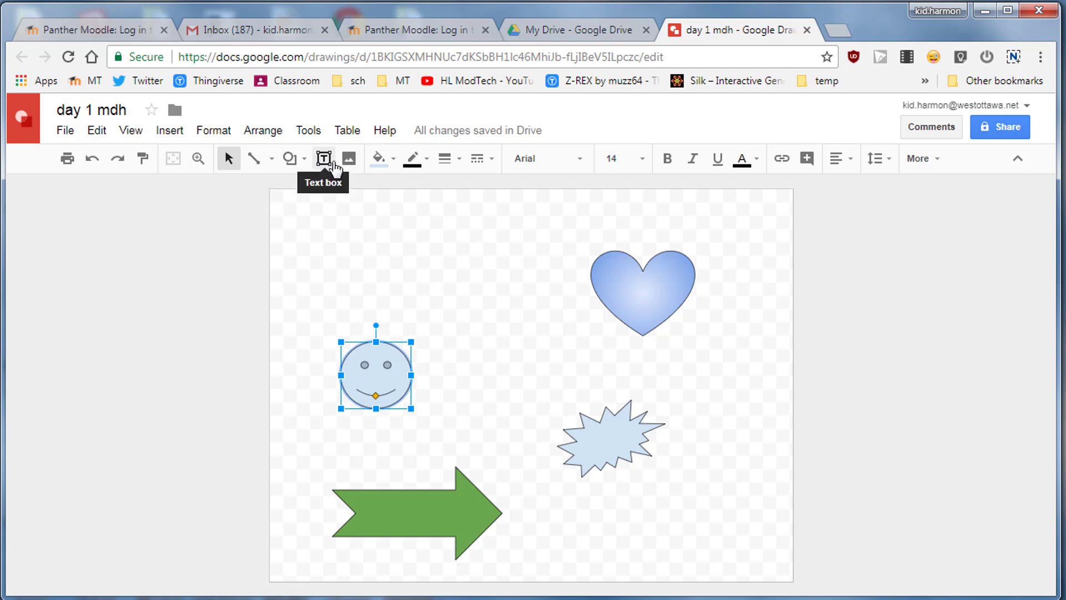
click(385, 167)
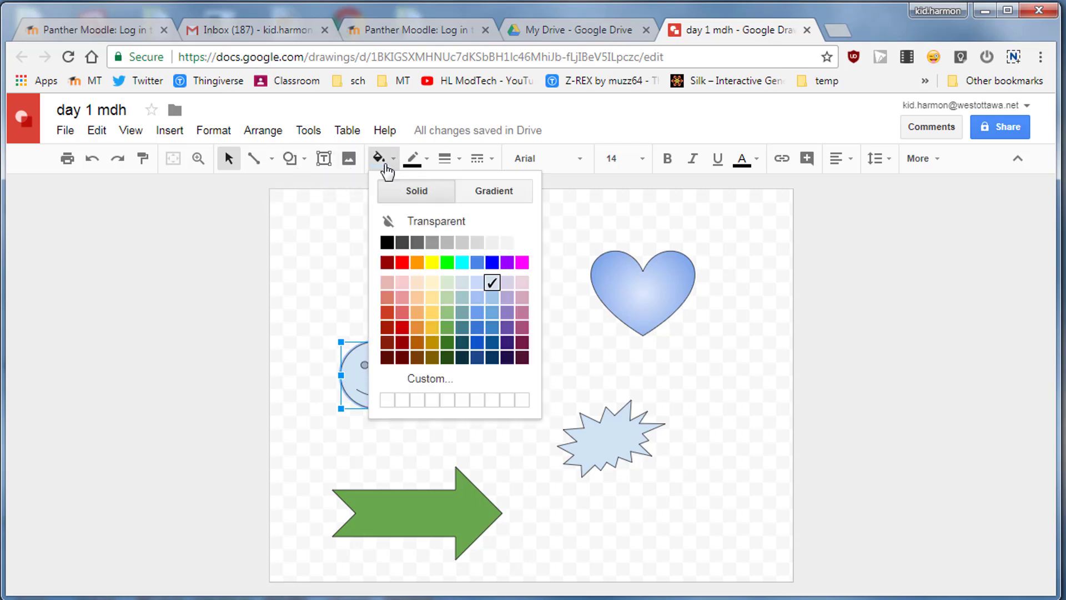
click(447, 262)
click(617, 462)
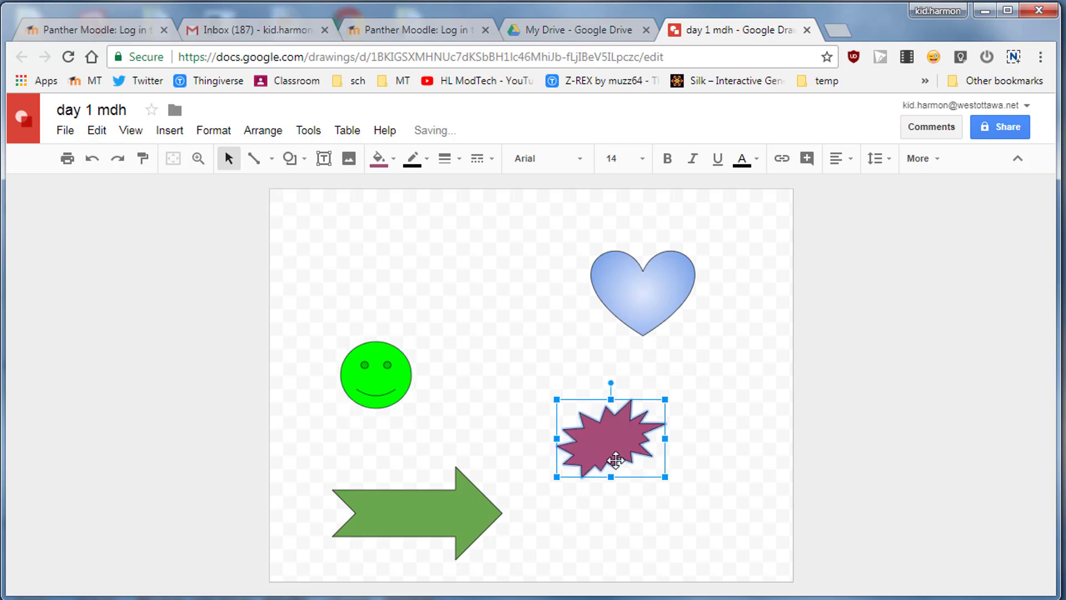
Step: Give the heart a magenta outline with a line weight of 4px
click(620, 281)
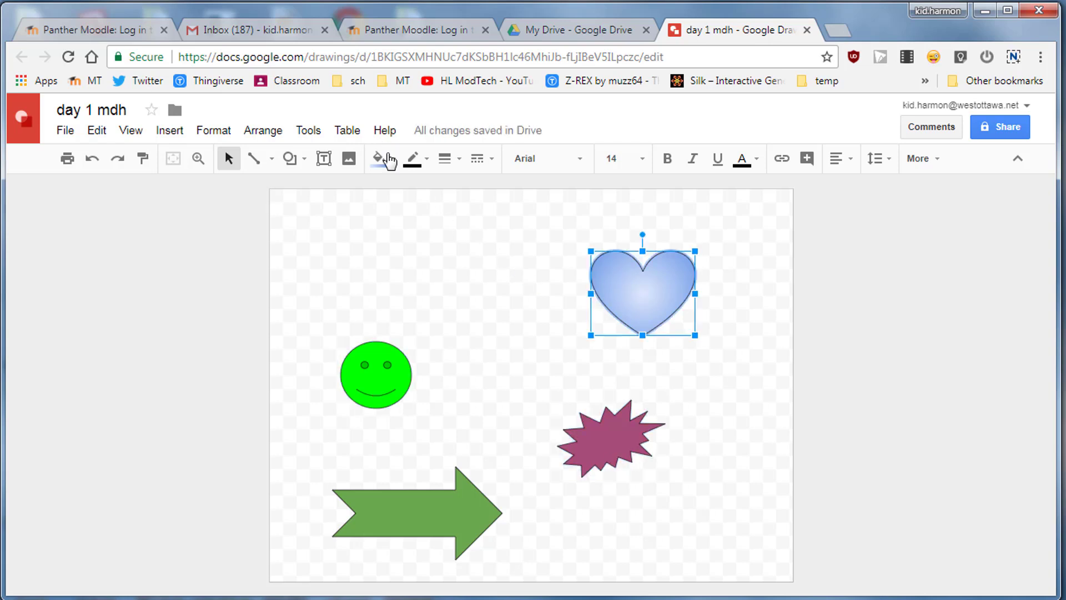
click(412, 159)
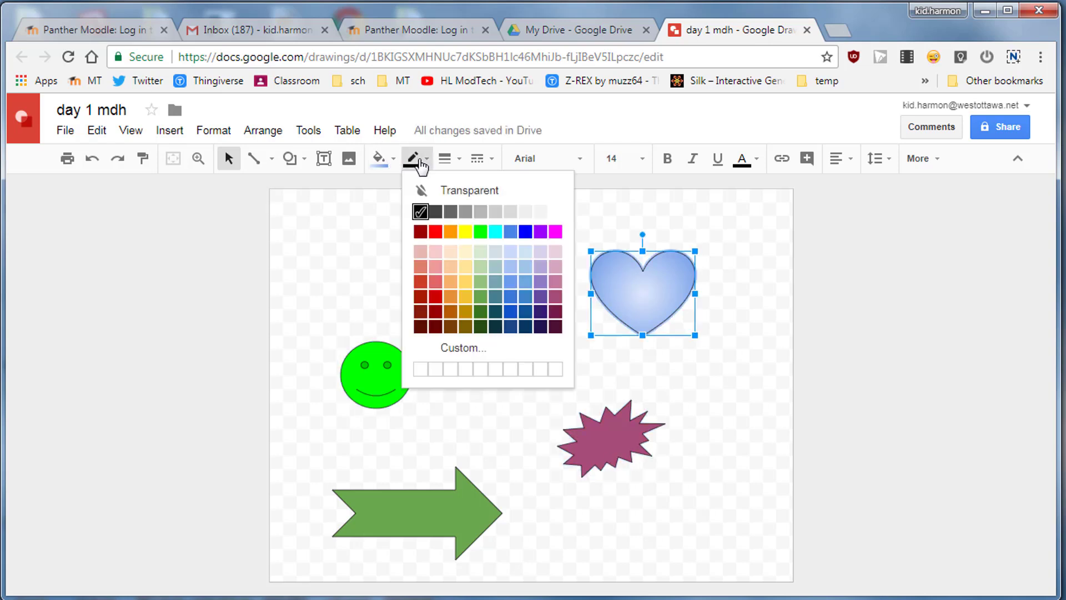
click(556, 232)
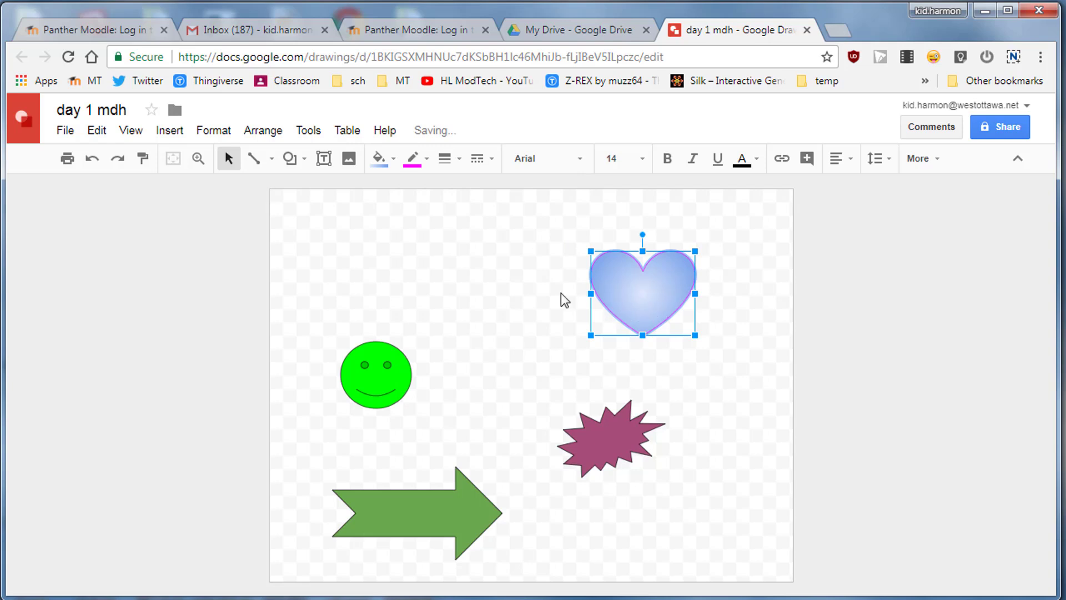
click(459, 159)
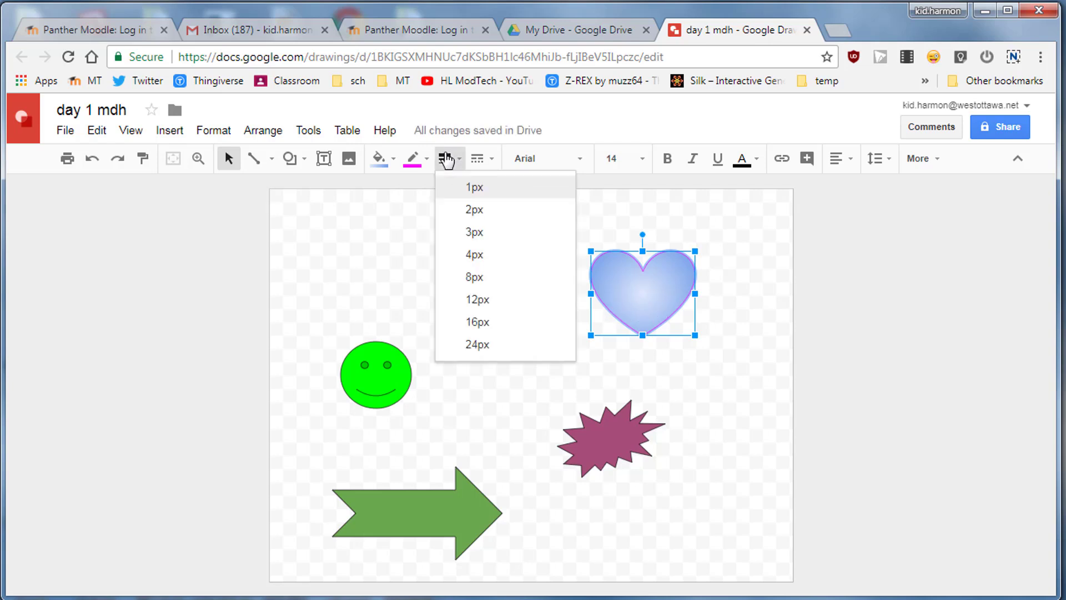
click(468, 250)
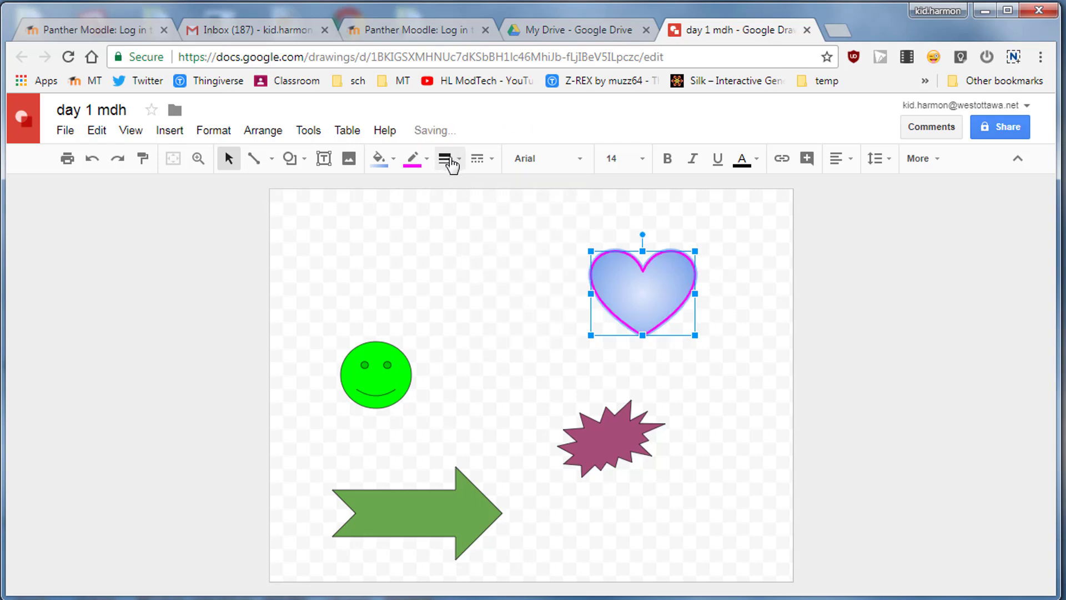
Step: Set the smiley face's outline to a 3px line weight and a light yellow color
click(388, 371)
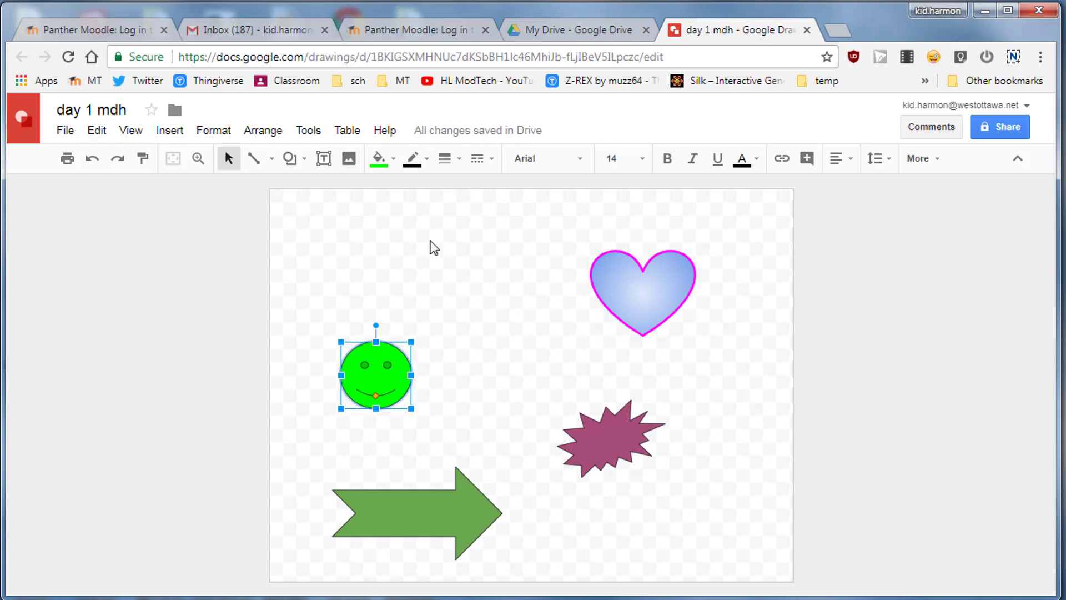
click(444, 161)
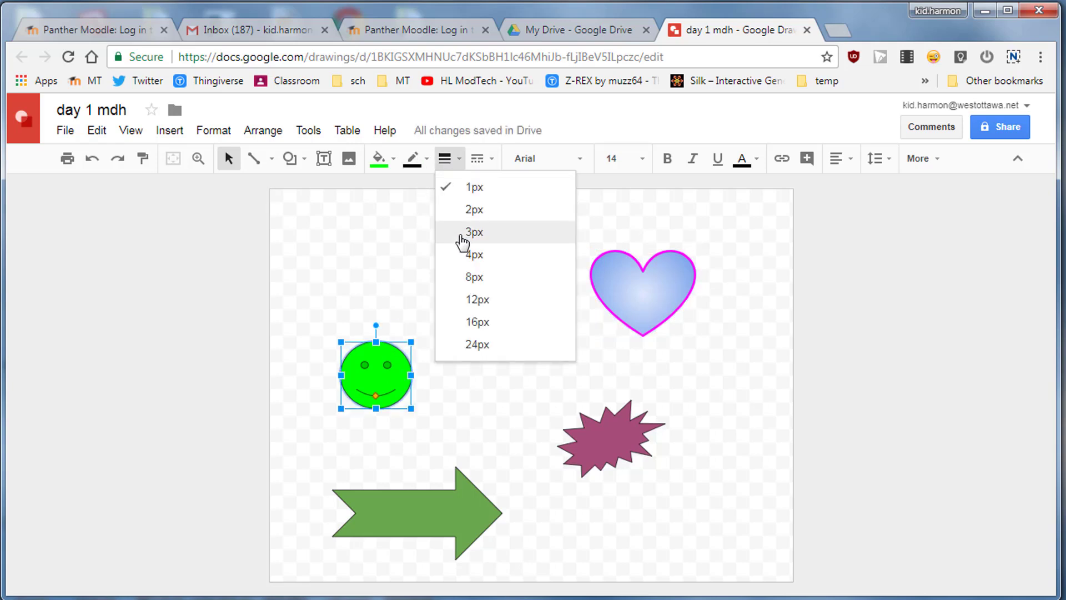
click(464, 233)
click(422, 162)
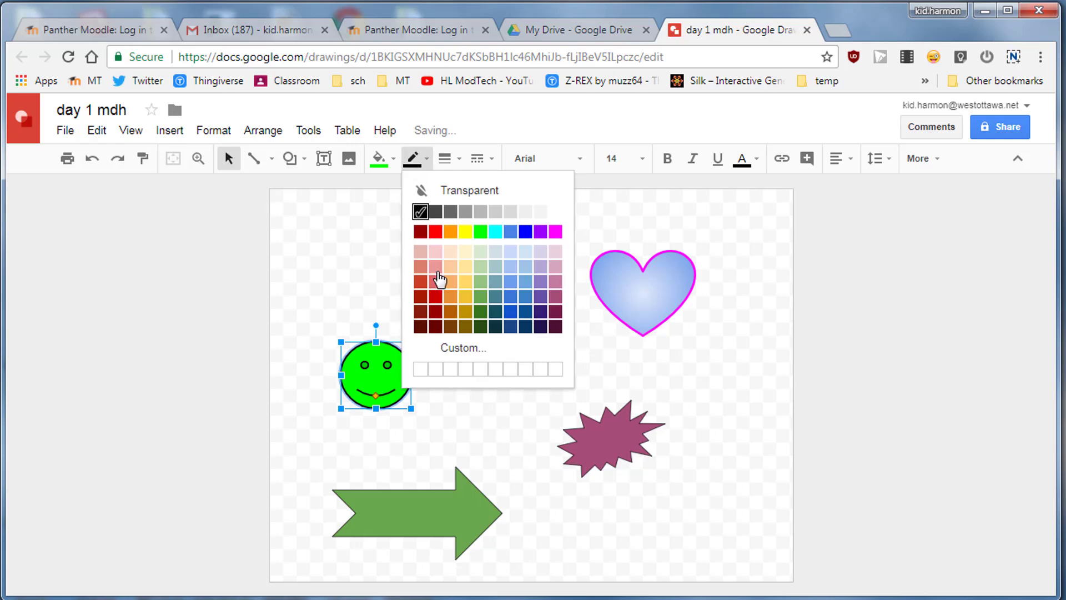
click(460, 272)
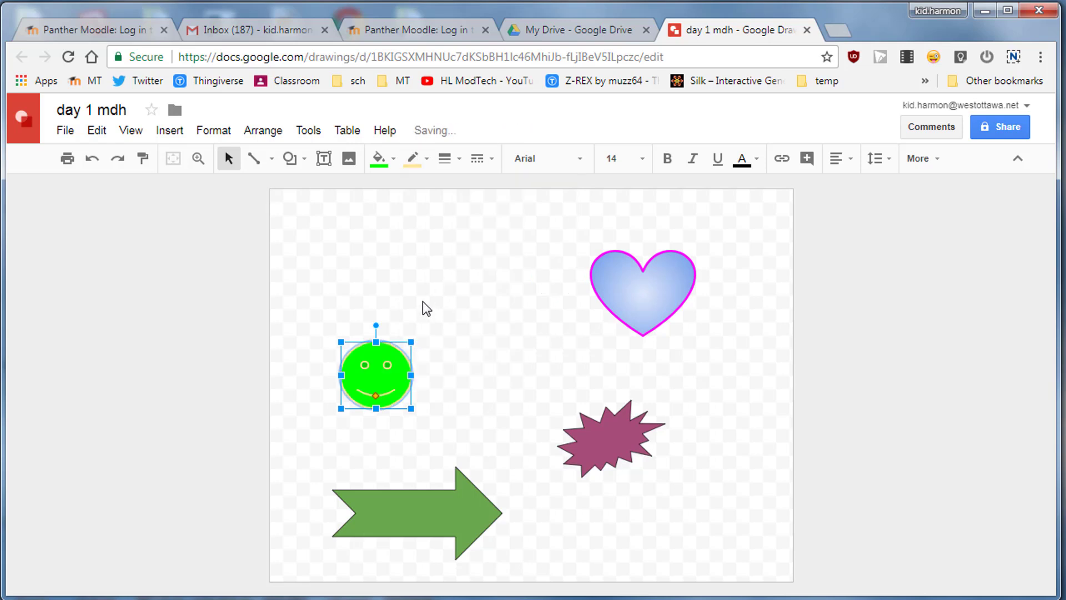
Step: Give the green arrow shape a 12px outline in bright orange
click(445, 484)
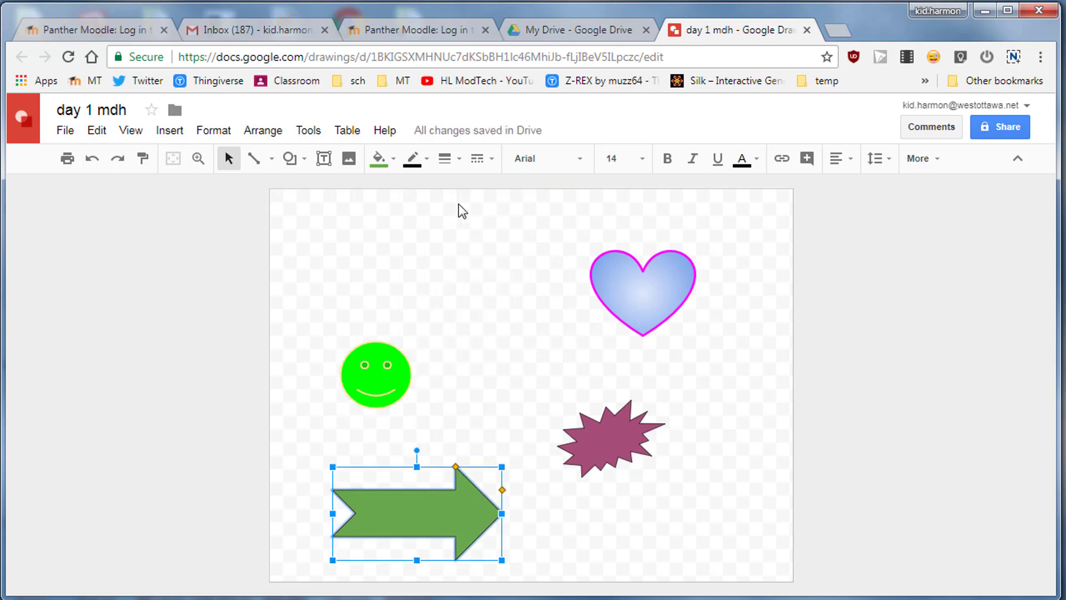
click(447, 160)
click(471, 300)
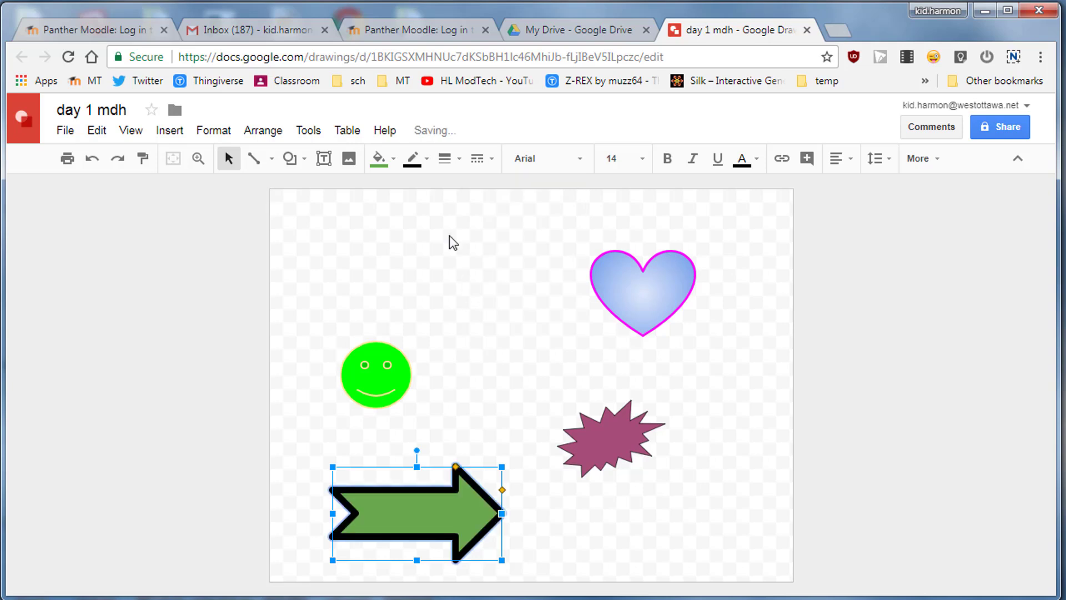
click(409, 162)
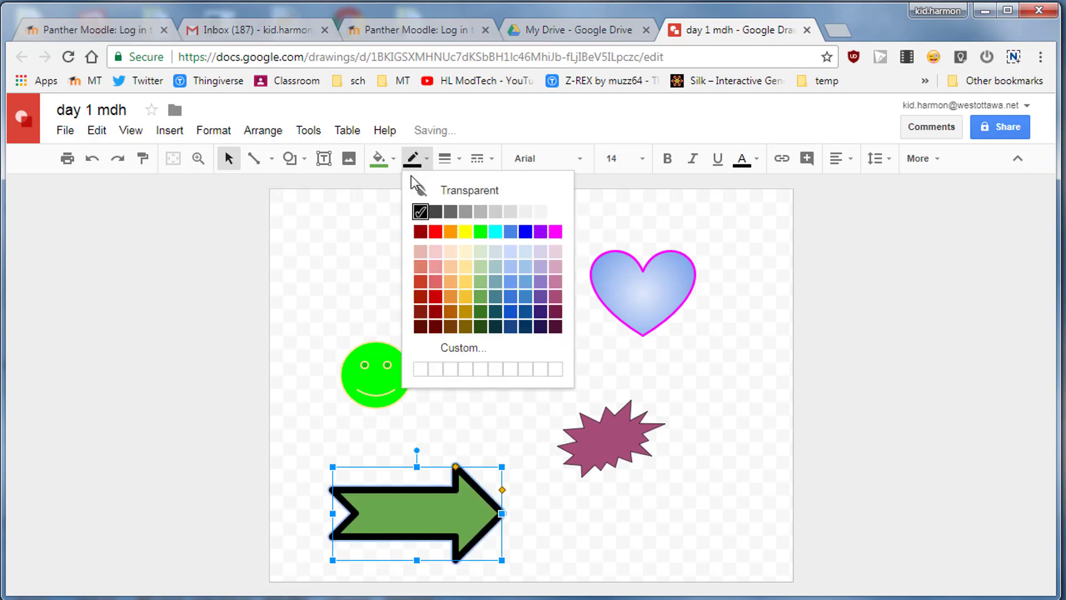
click(450, 230)
Step: Give the explosion shape a light magenta outline with a short-dashed line style
click(609, 436)
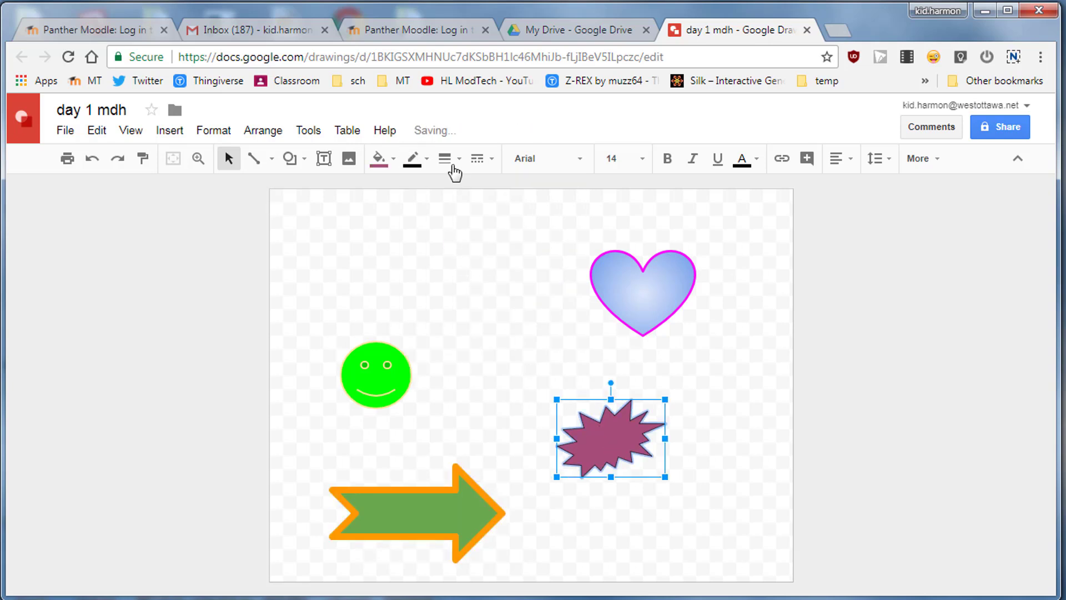
click(414, 161)
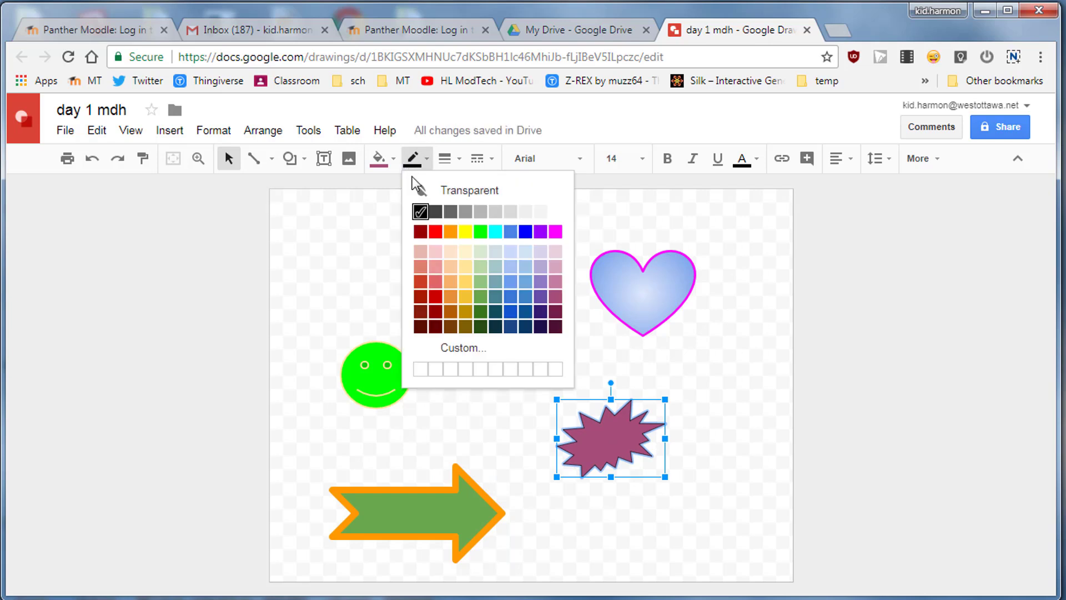
click(555, 282)
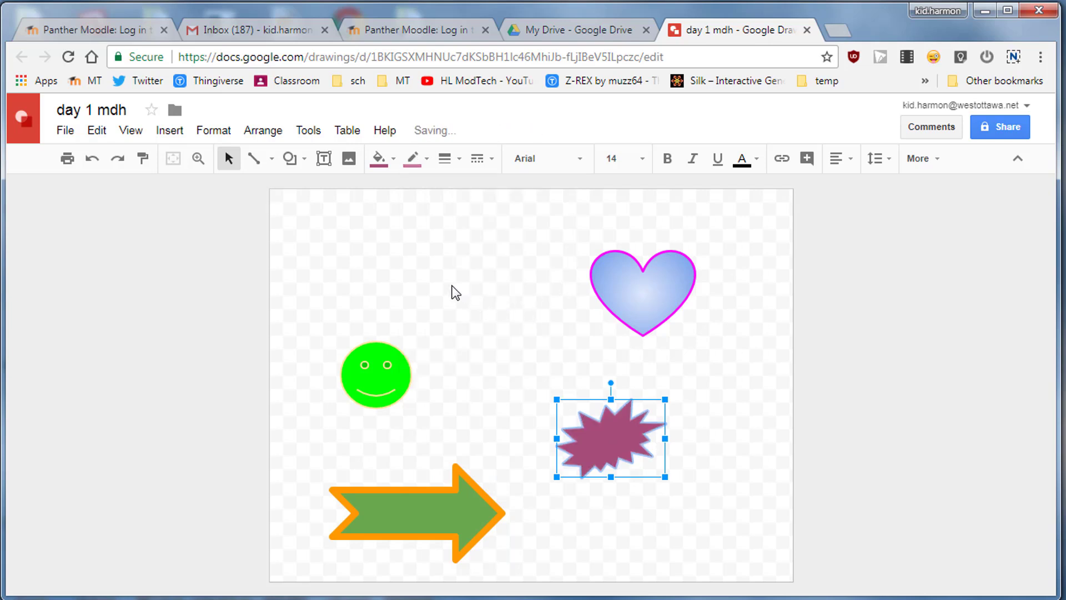
click(478, 159)
click(515, 236)
Step: Change the heart's outline to a dotted line style
click(652, 315)
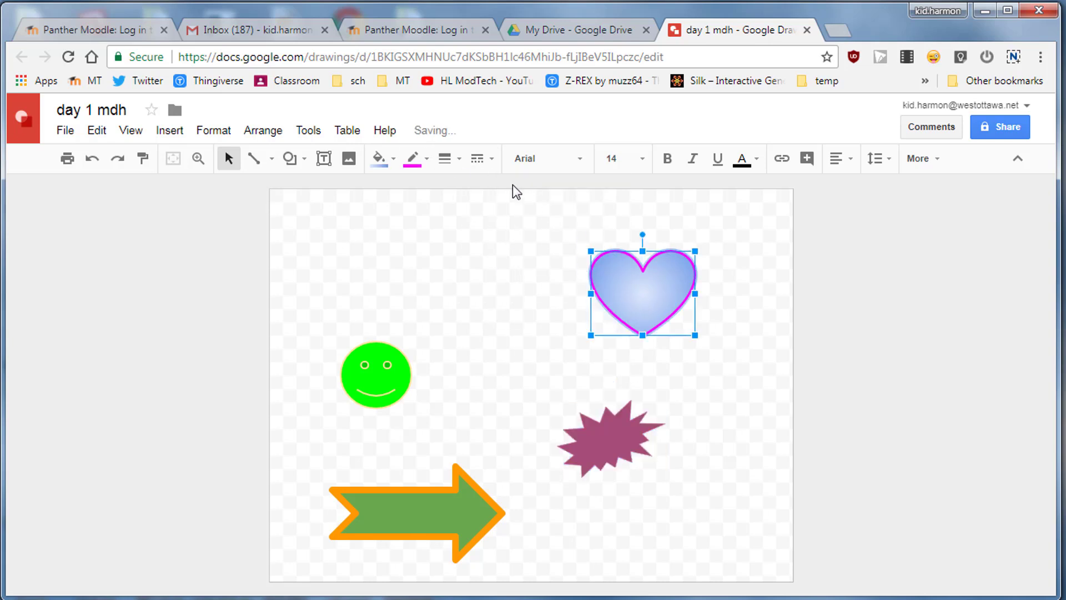
click(477, 159)
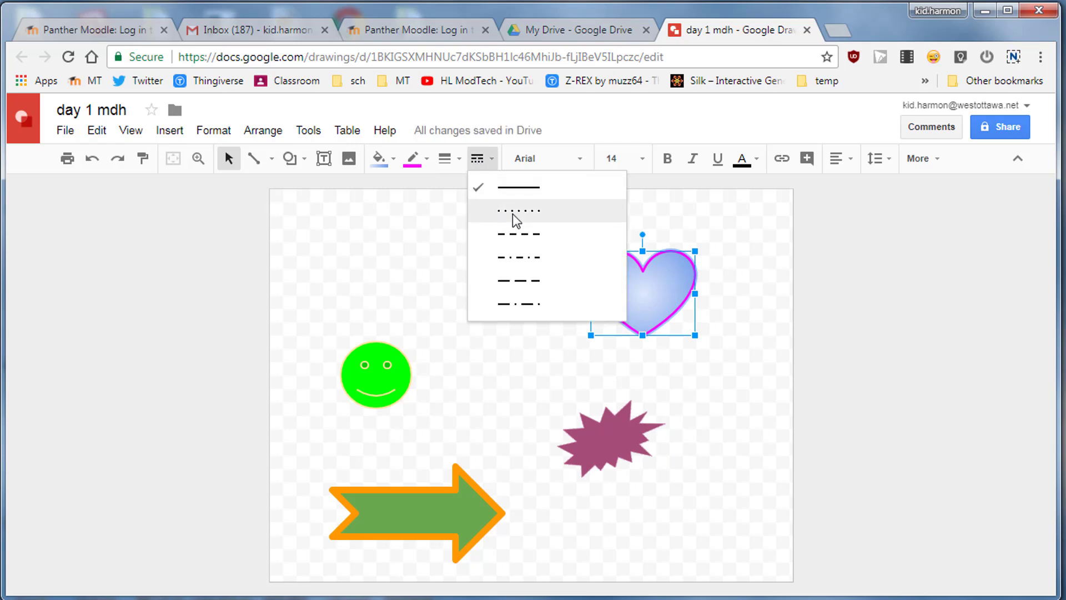
click(514, 212)
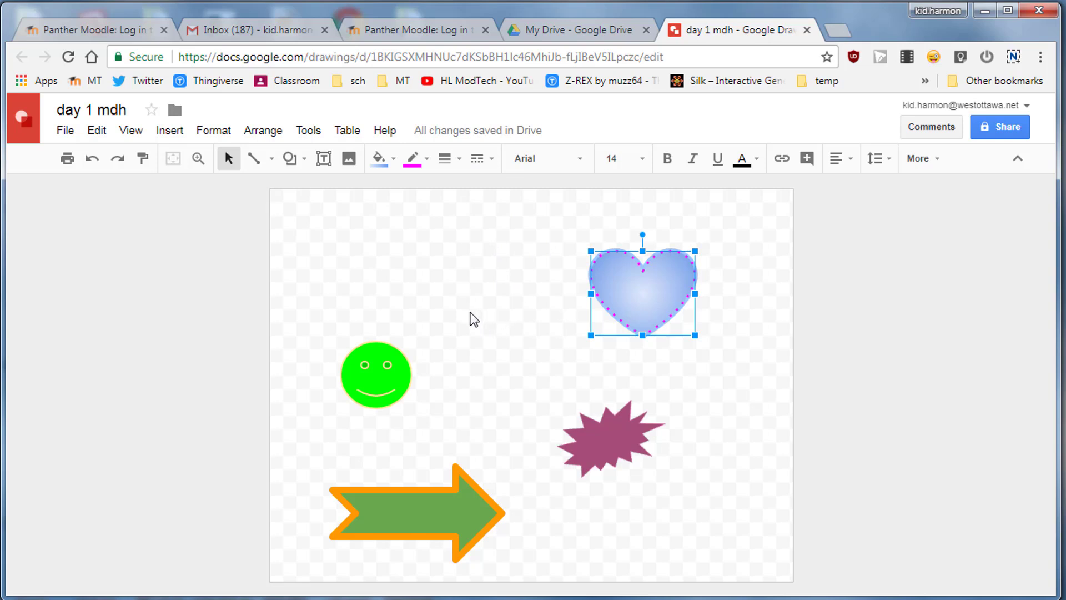
Step: Draw a straight line sloping slightly downward to the right in the empty area above the smiley face
click(255, 159)
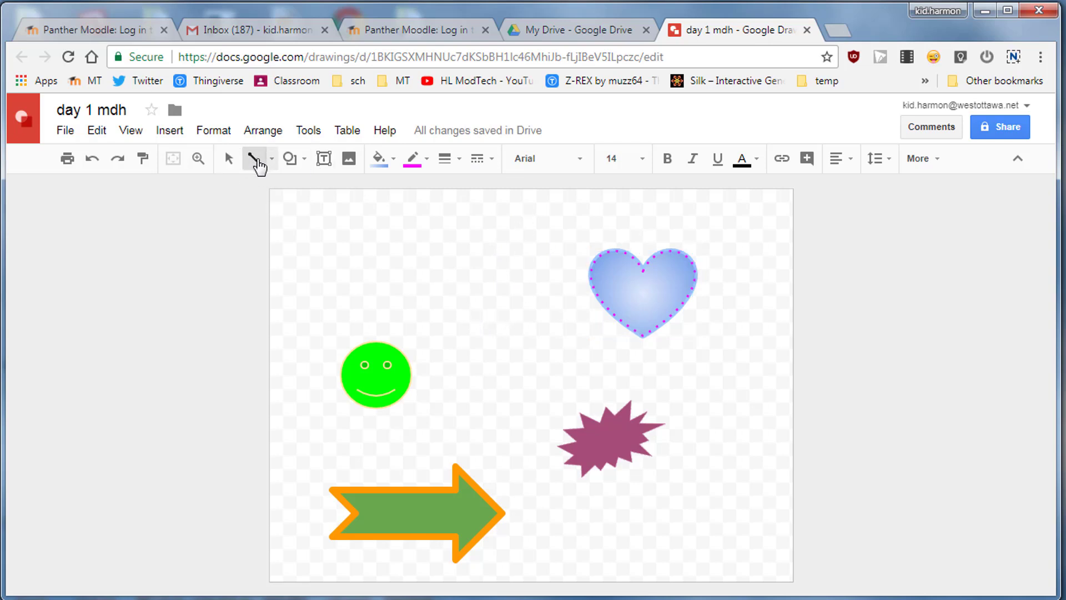
click(271, 159)
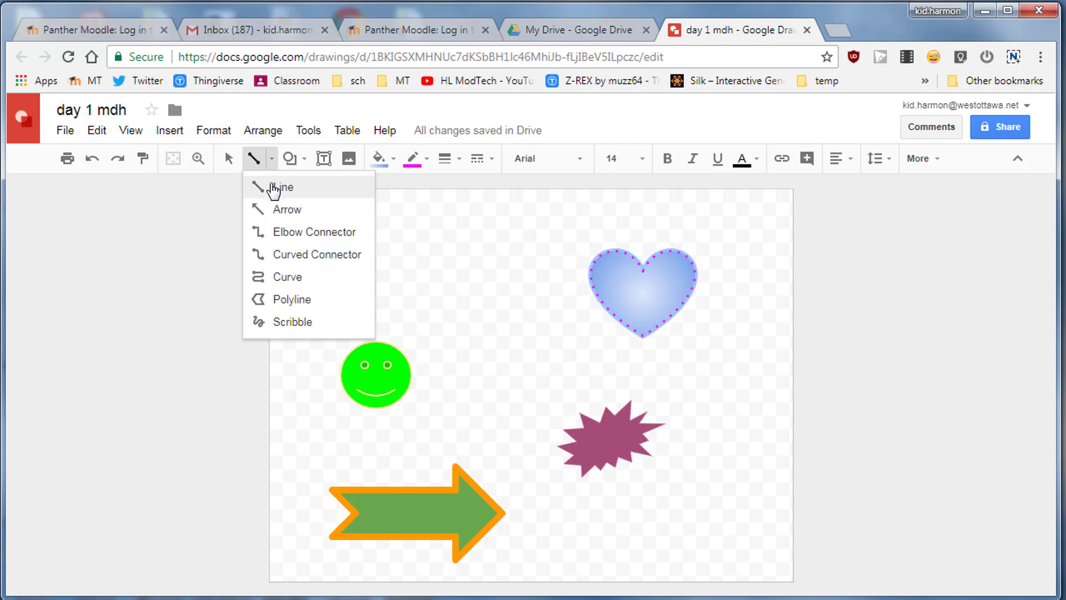
key(Escape)
click(255, 159)
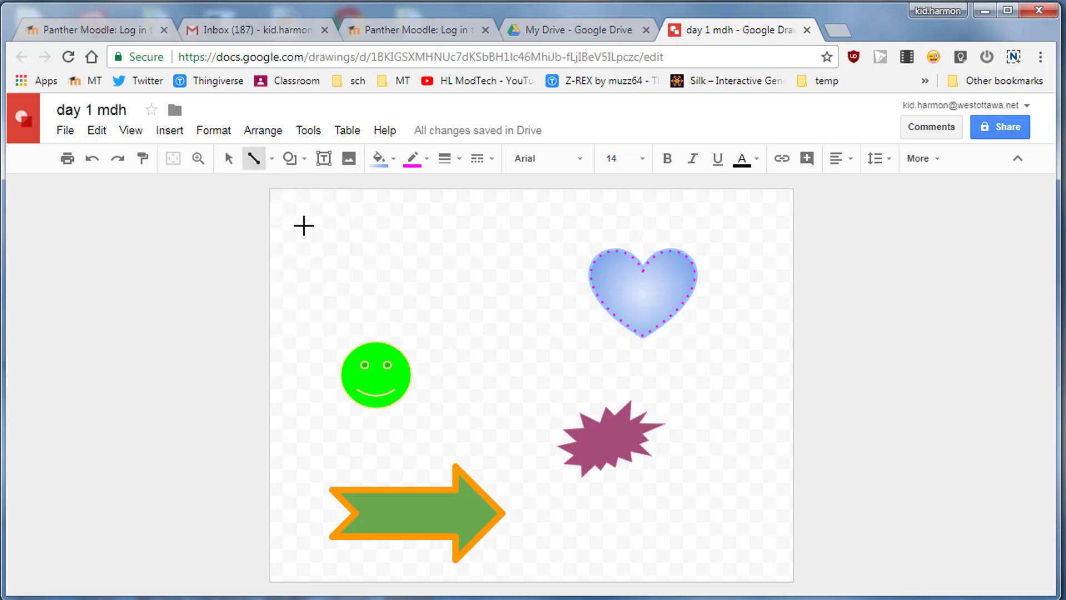
drag(320, 222, 461, 252)
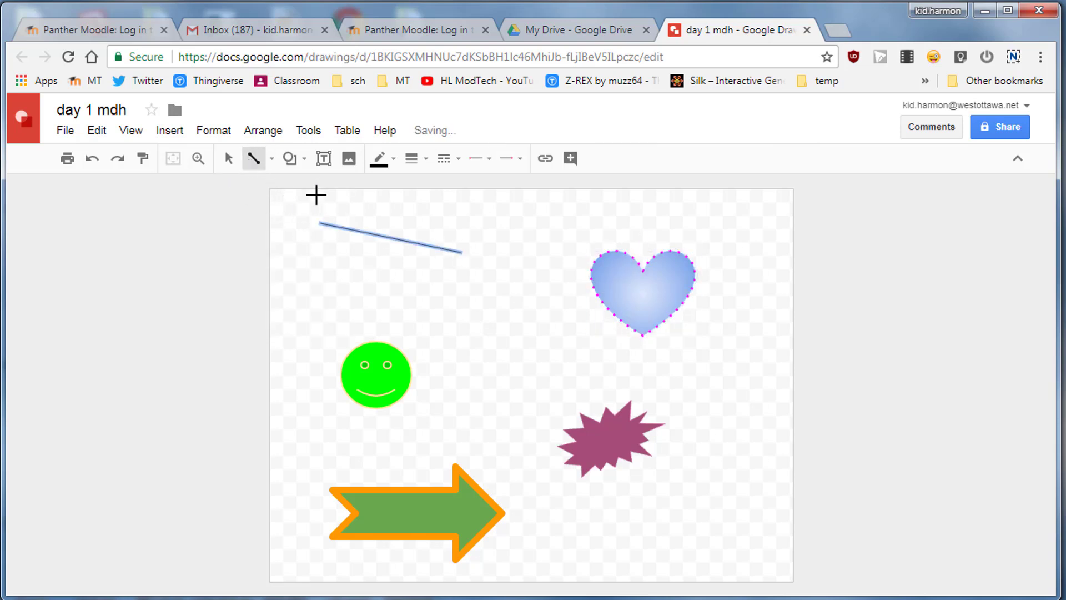
Step: Color the new straight line orange and set its line weight to 4px
click(379, 160)
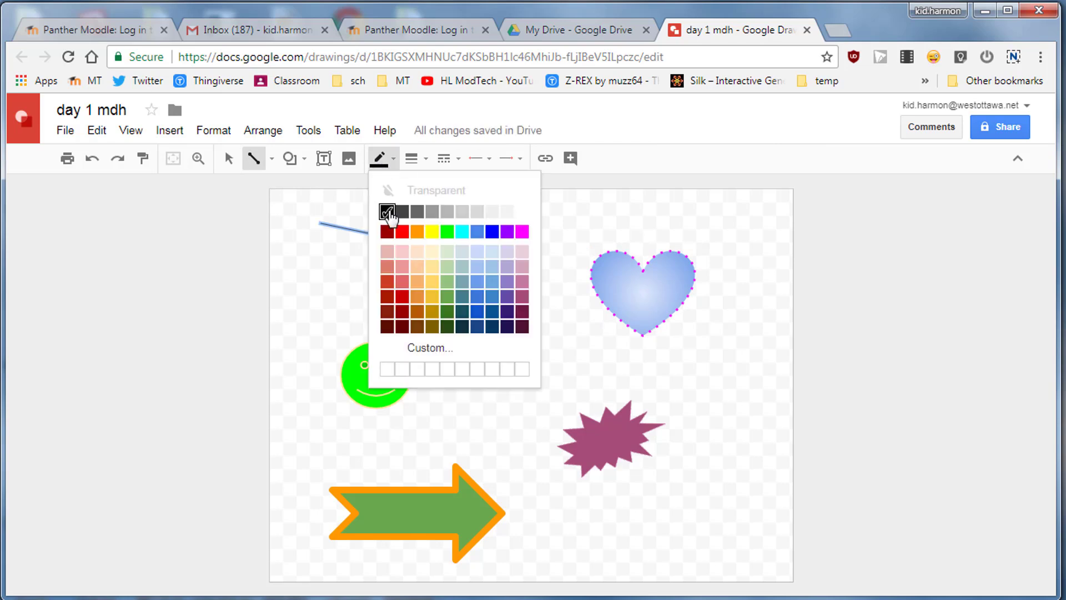
click(417, 232)
click(411, 158)
click(429, 239)
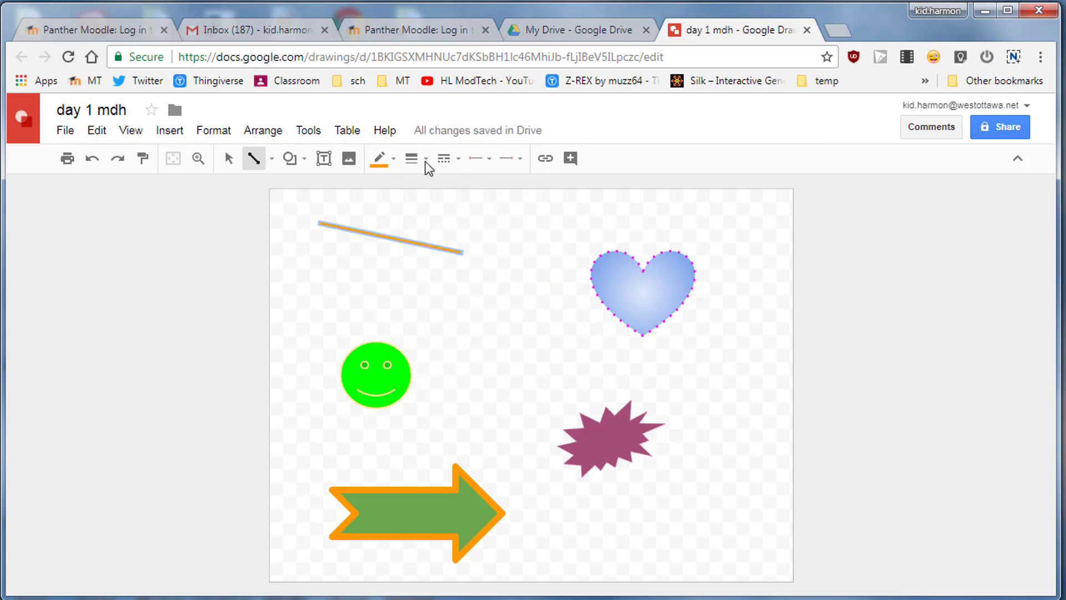
Step: Draw a horizontal line arrow pointing left above the heart and set its line weight to 12px
click(272, 166)
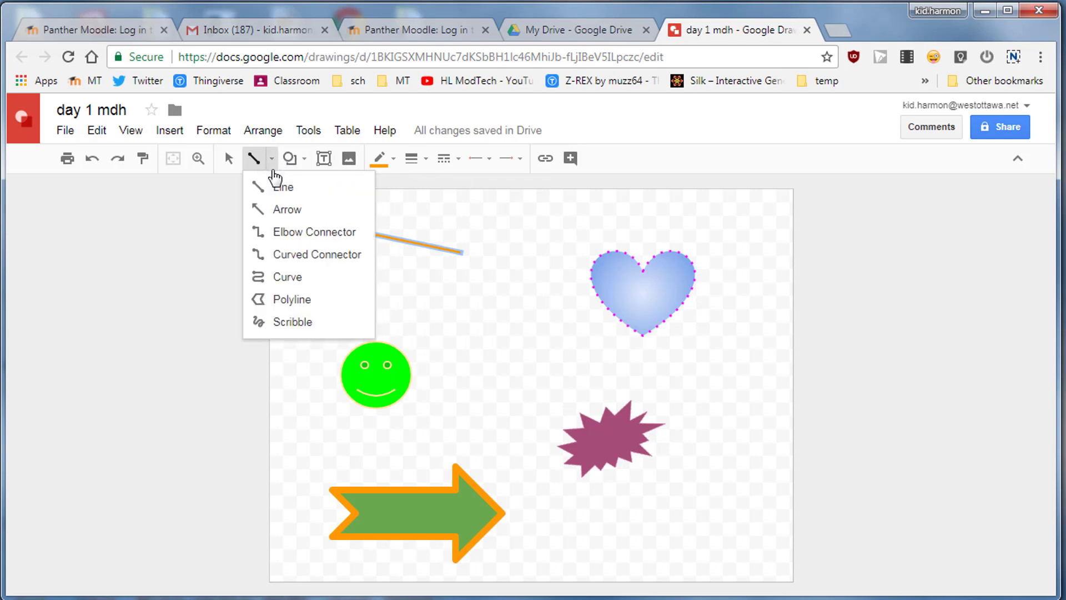
click(283, 209)
drag(729, 223, 561, 223)
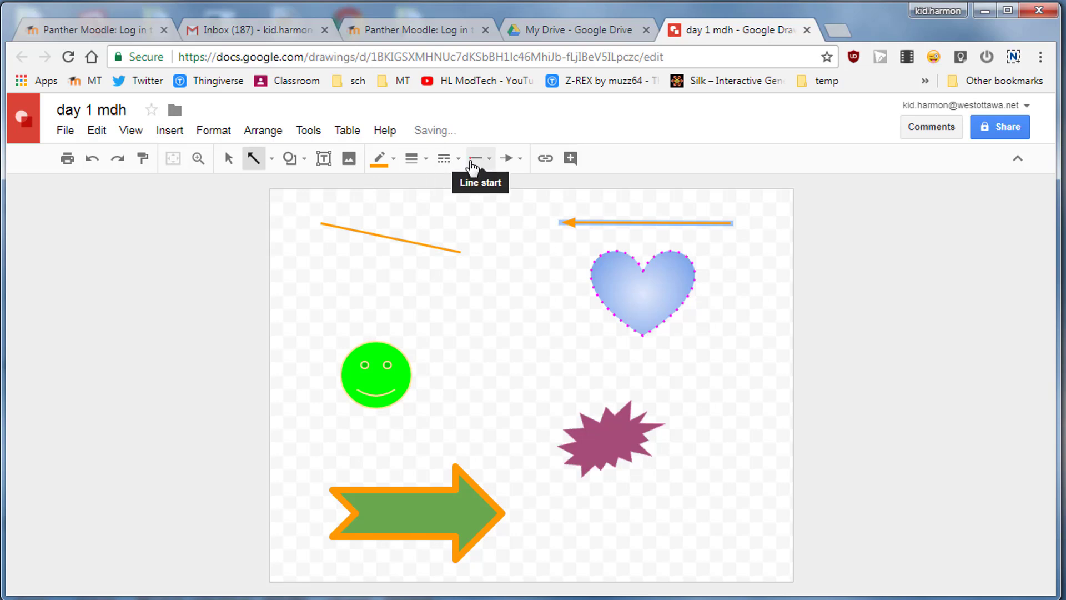
click(411, 161)
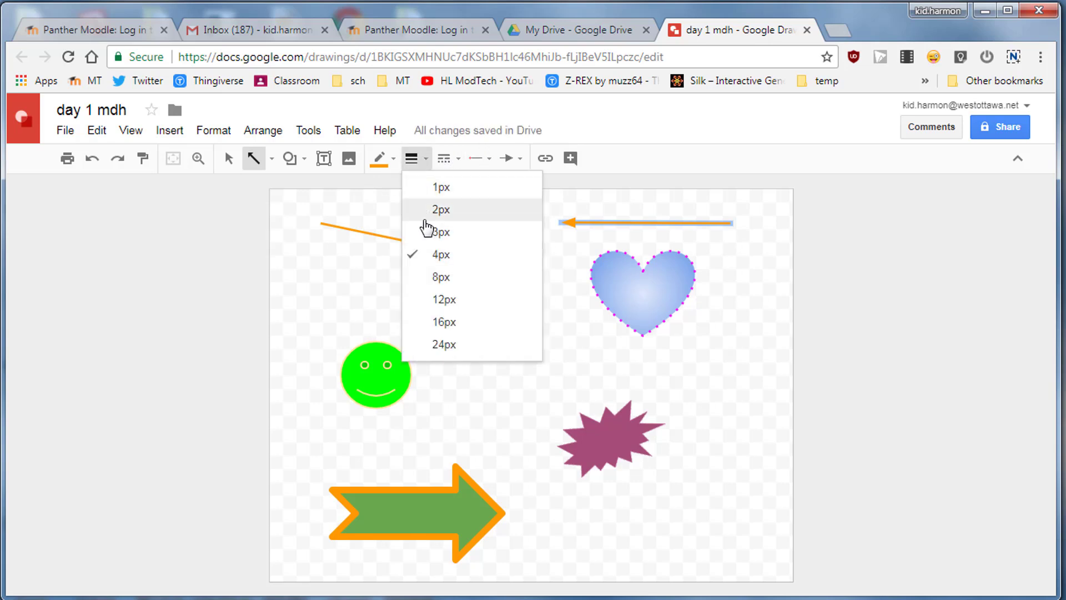
click(446, 303)
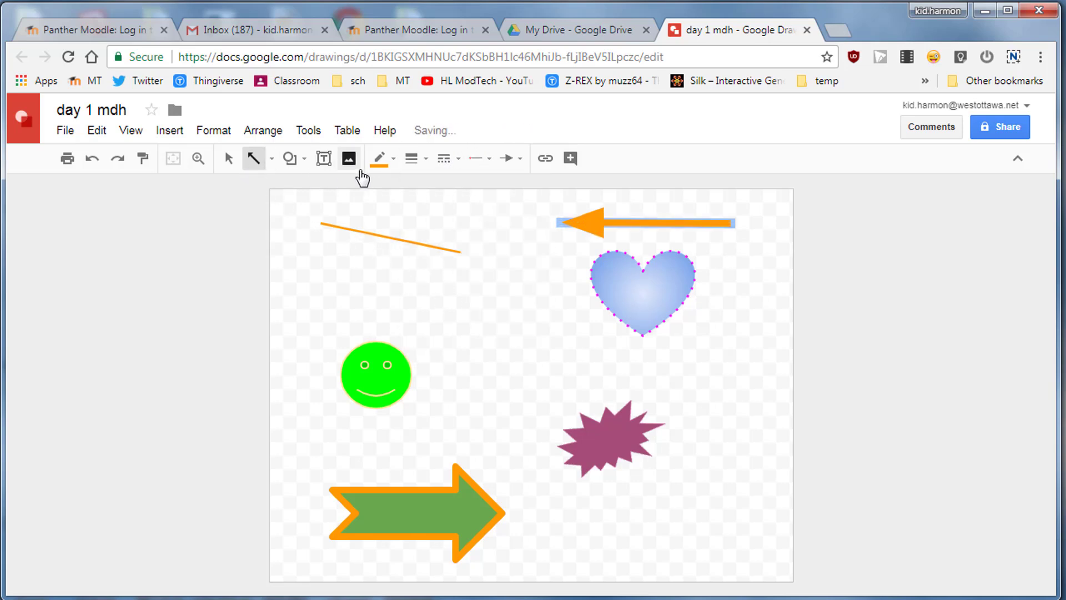
Step: Change the color of the line arrow above the heart to medium blue
click(378, 158)
click(477, 297)
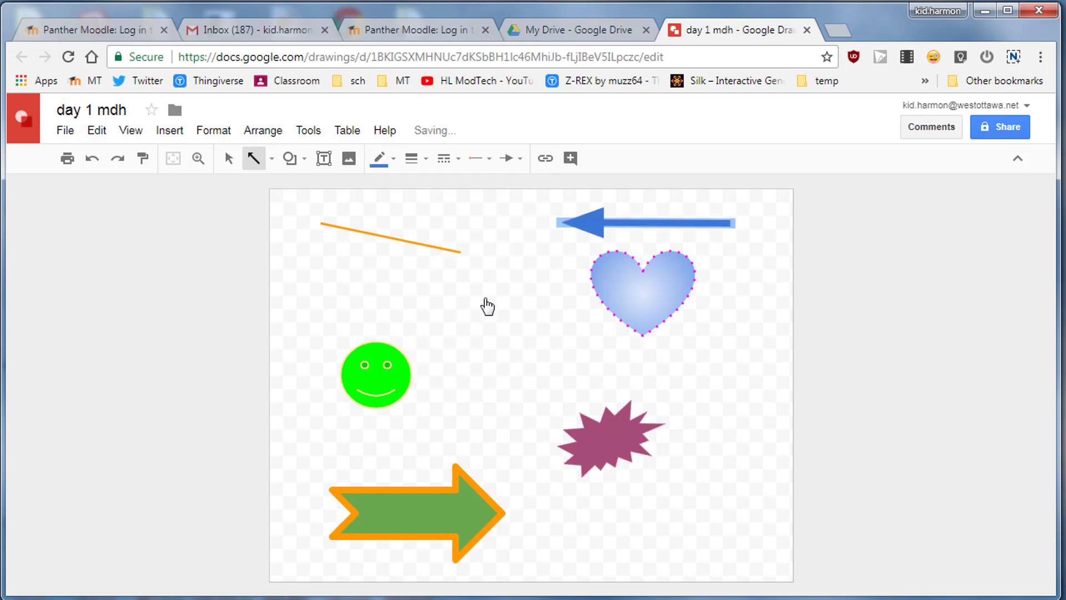
click(379, 159)
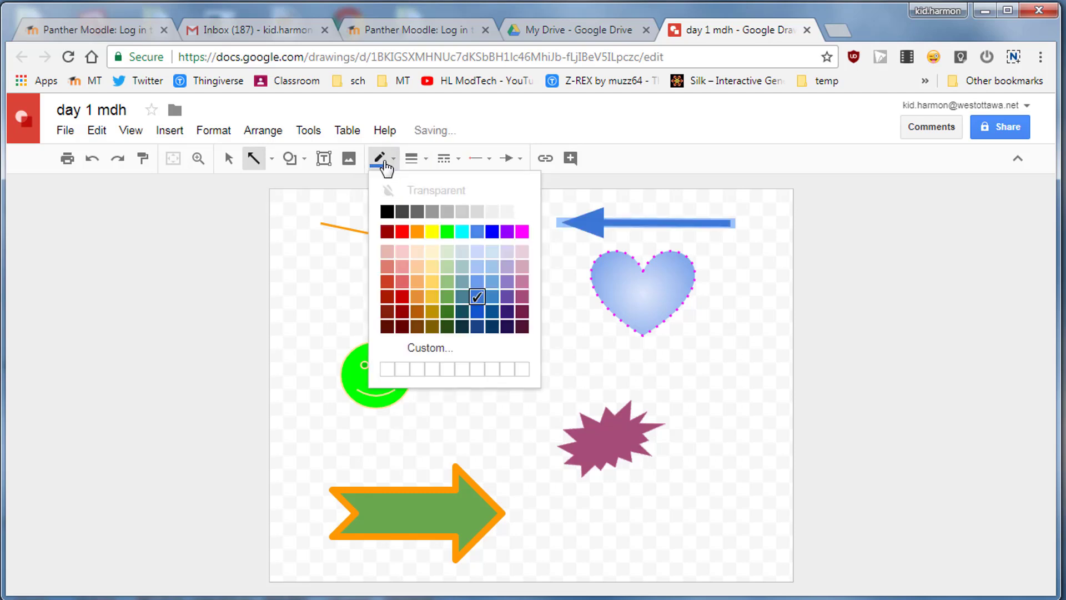
click(432, 211)
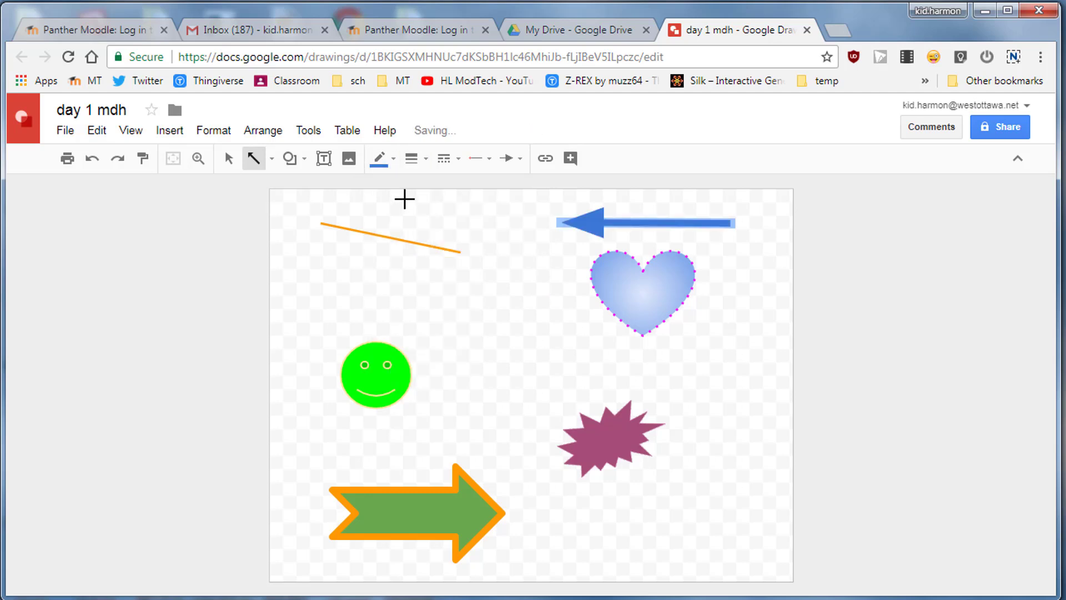
Step: Make the blue line arrow dotted and give its end a hollow triangular arrowhead
click(454, 162)
click(463, 211)
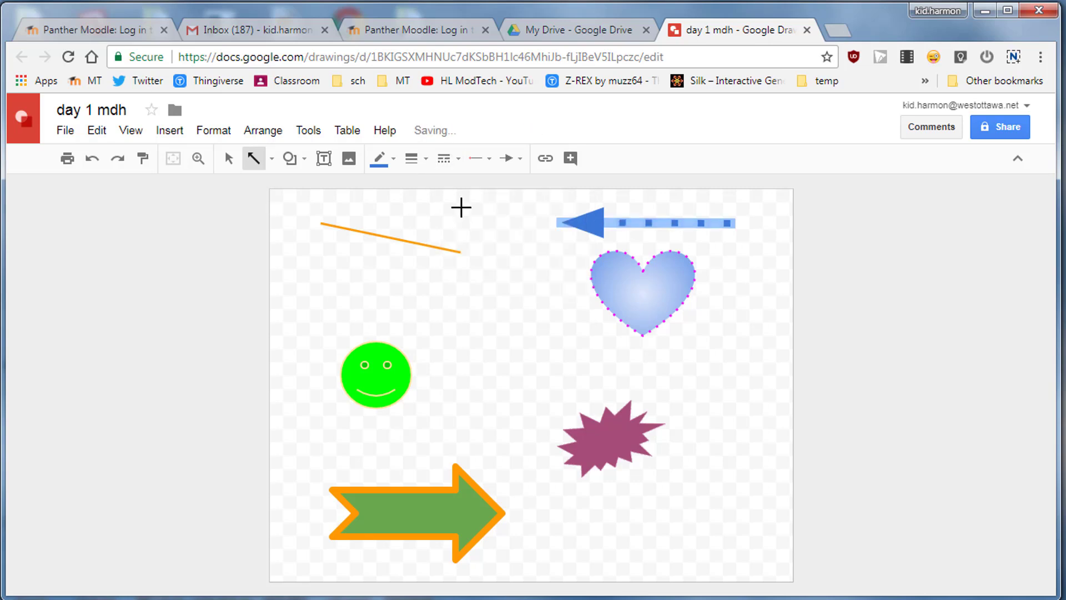
click(509, 159)
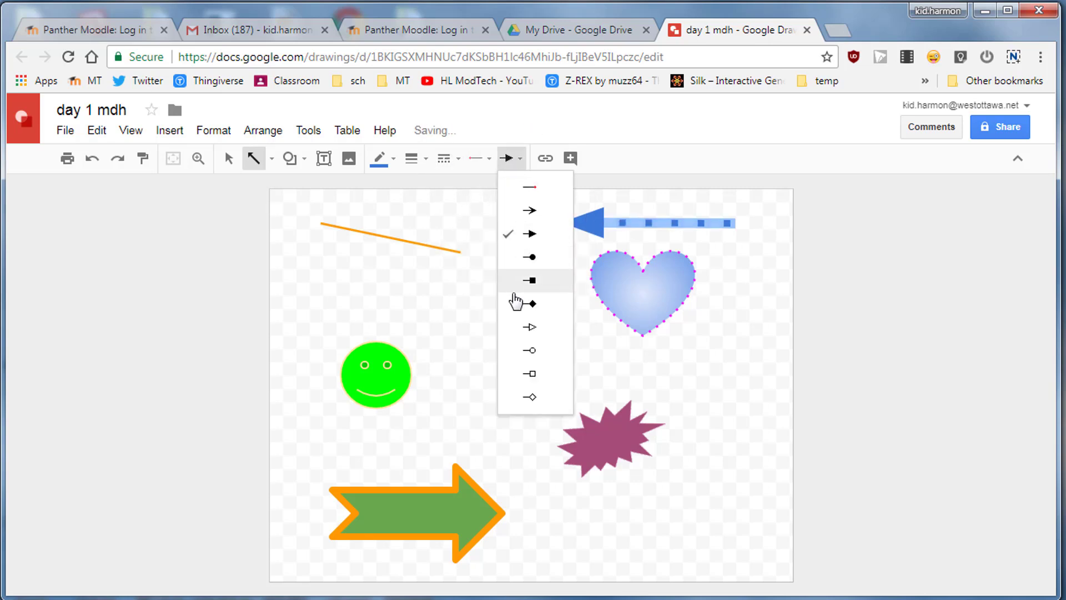
click(531, 328)
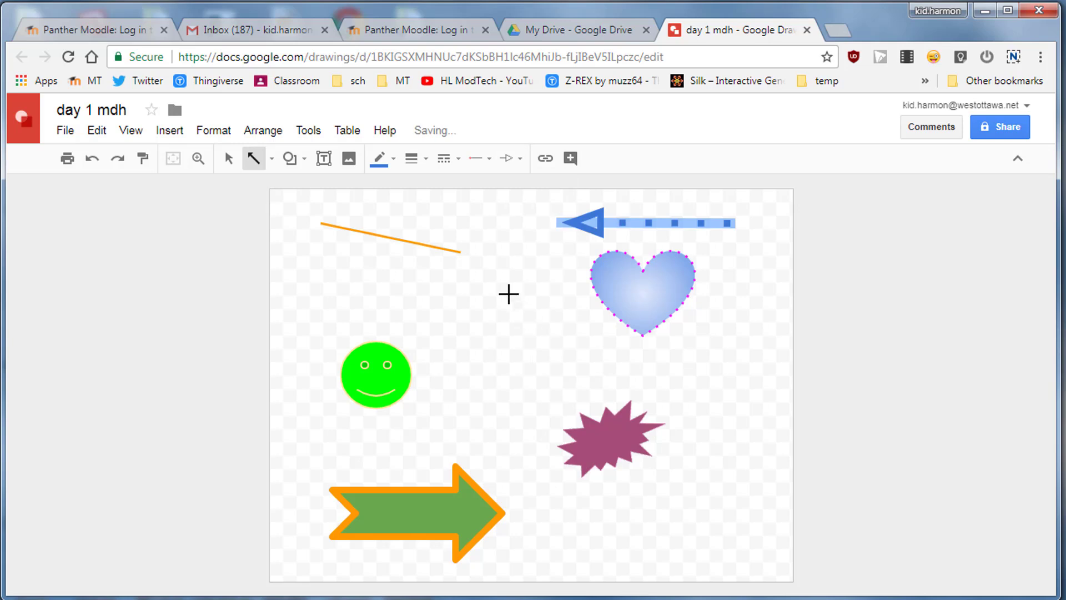
Step: Try to link the green arrow's tip to the explosion shape with an elbow connector and undo the connectors drawn
click(271, 159)
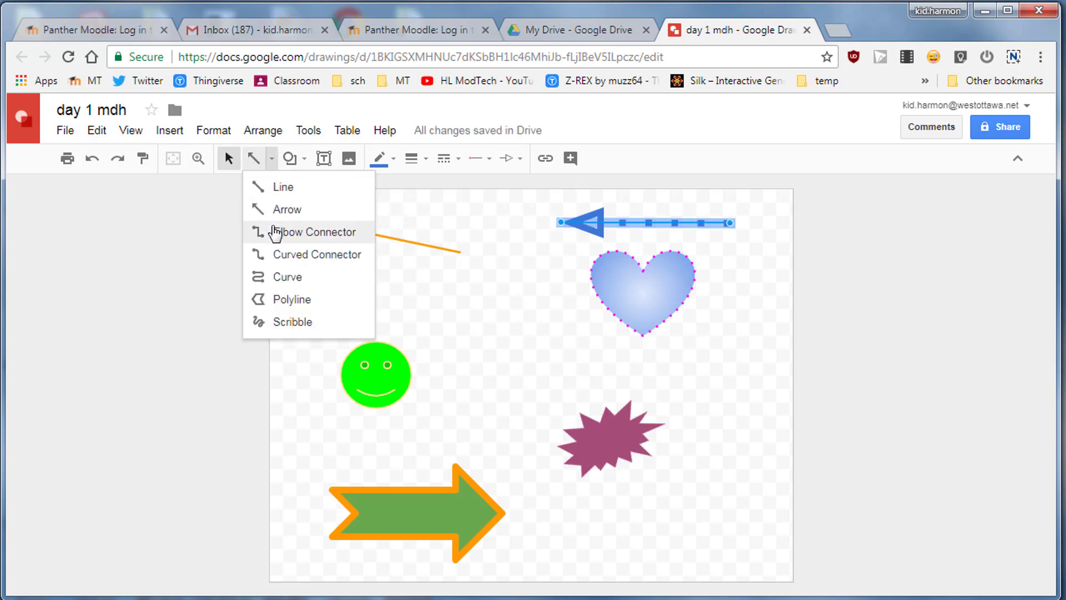
click(289, 232)
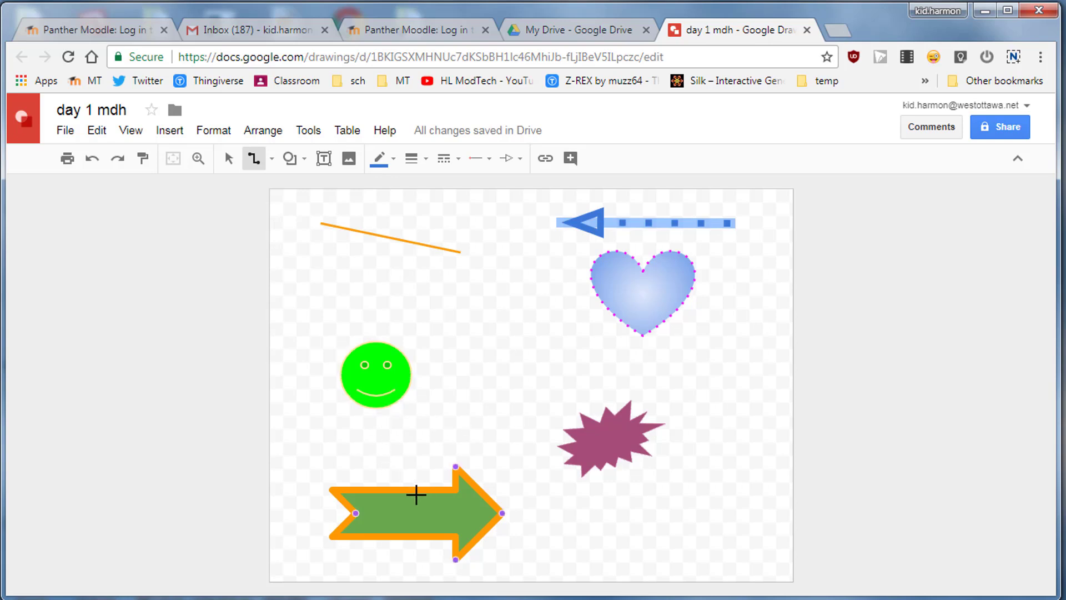
click(502, 513)
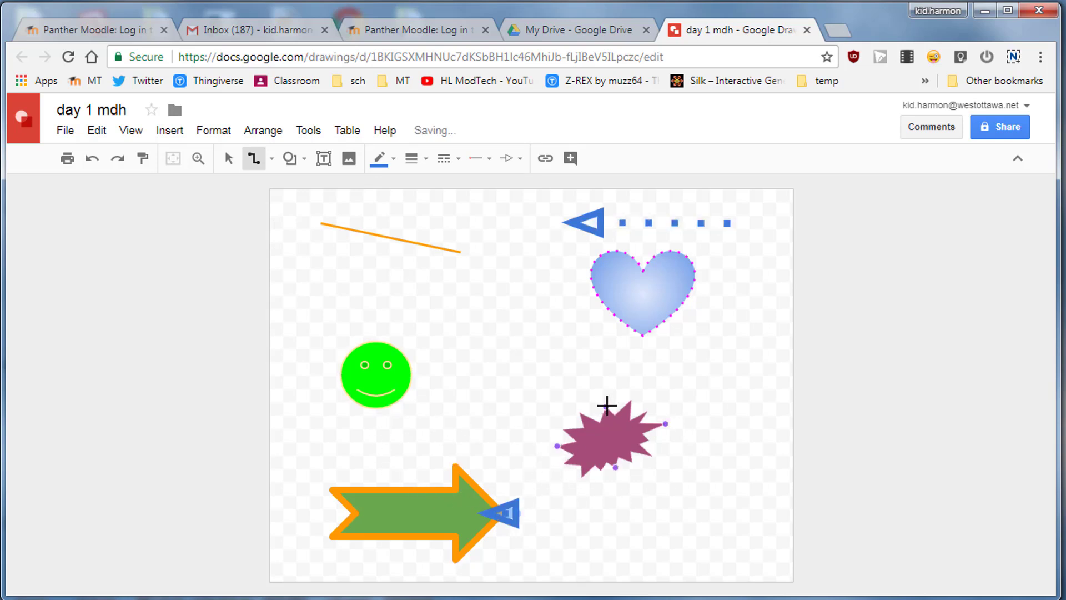
drag(607, 405, 687, 486)
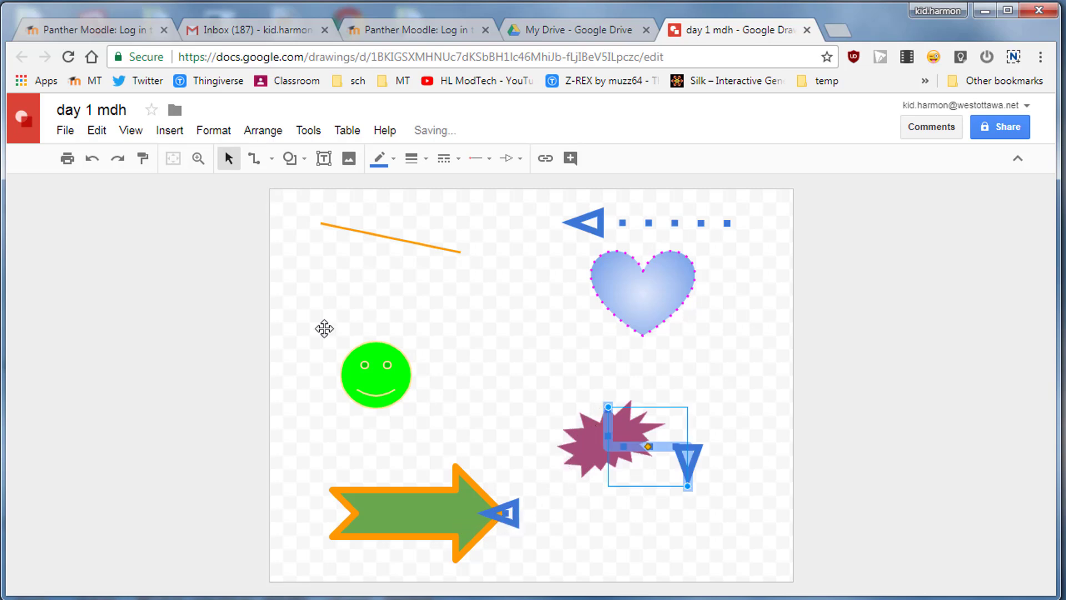
click(93, 160)
click(93, 160)
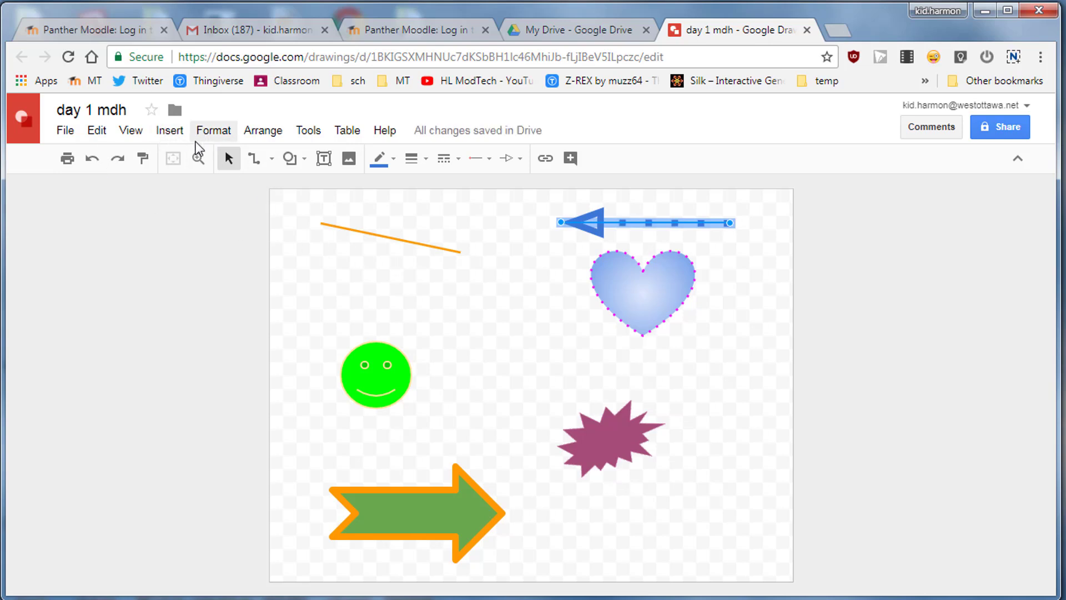
Step: Try to draw a curved connector between the smiley face and the heart, and delete the misplaced curve
click(272, 161)
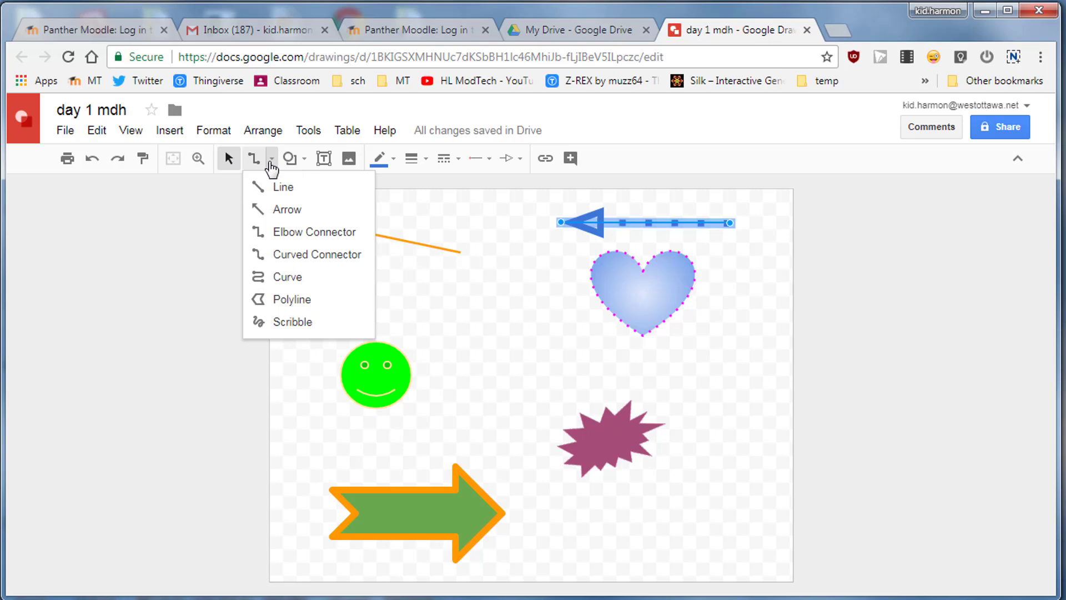
click(294, 255)
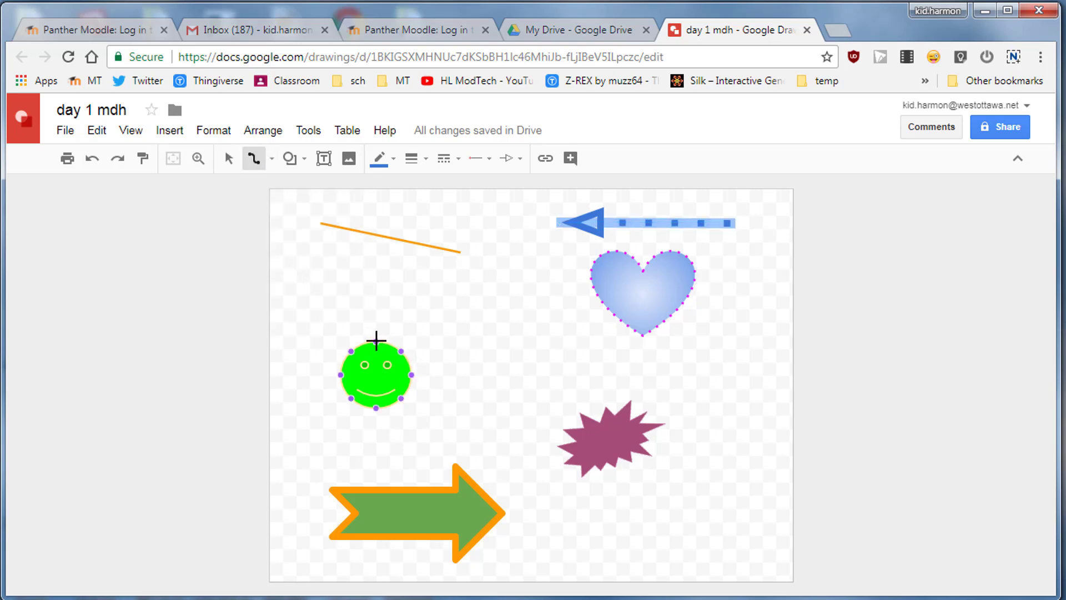
drag(376, 339, 606, 366)
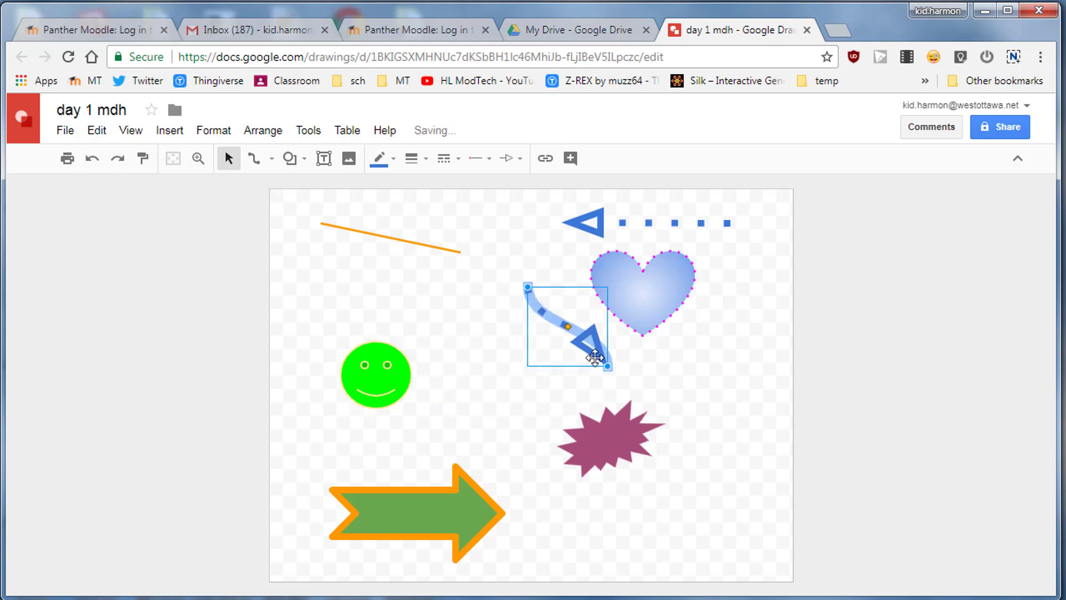
key(Delete)
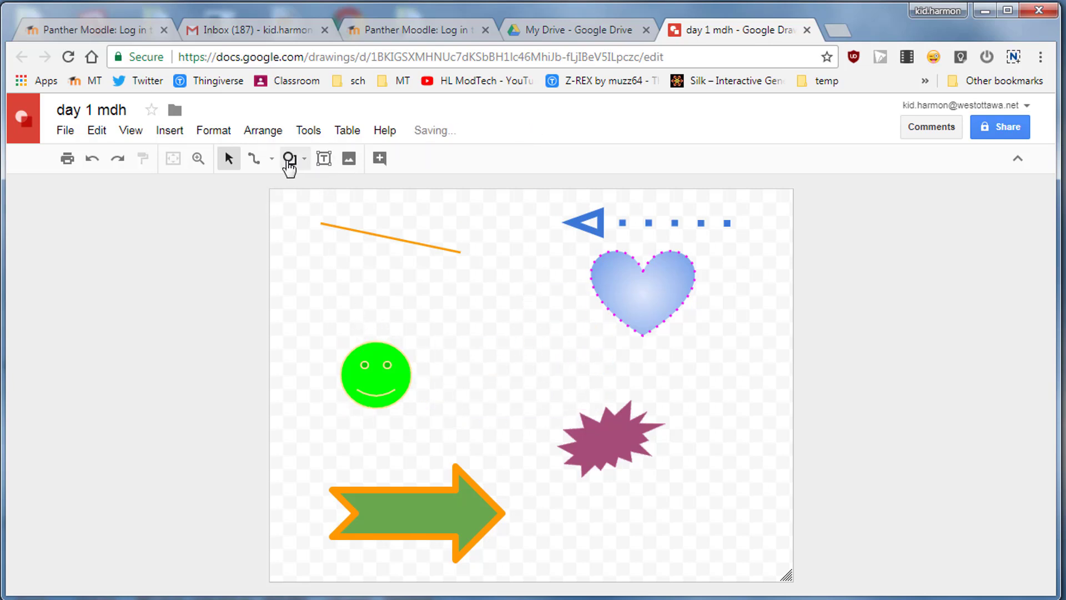
Step: Draw a curved connector from the smiley face's right side to the bottom tip of the heart
click(253, 159)
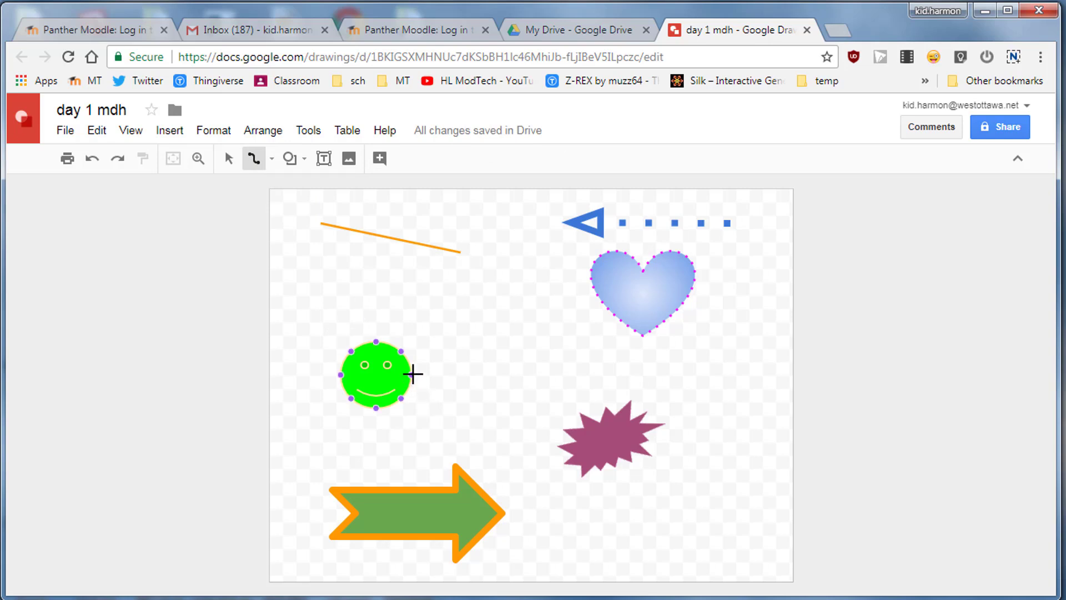
click(411, 376)
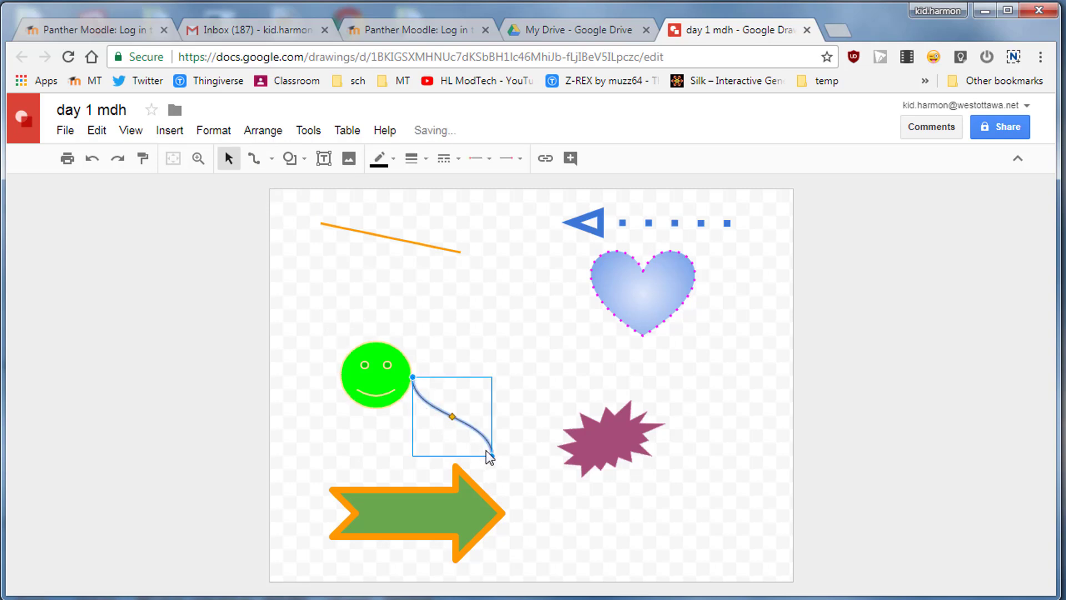
drag(491, 457, 601, 392)
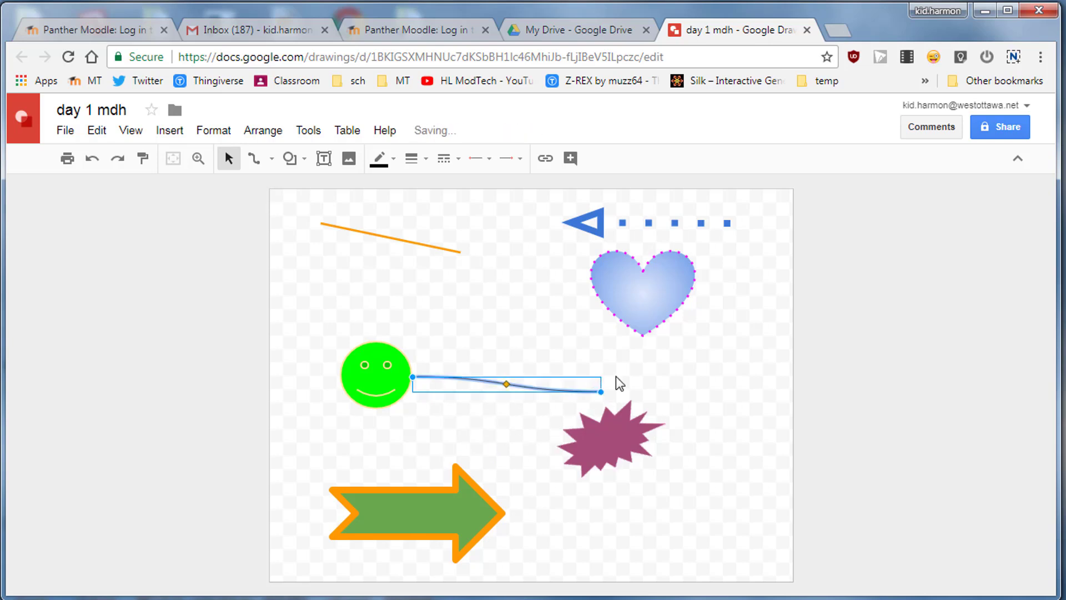
drag(621, 363, 643, 335)
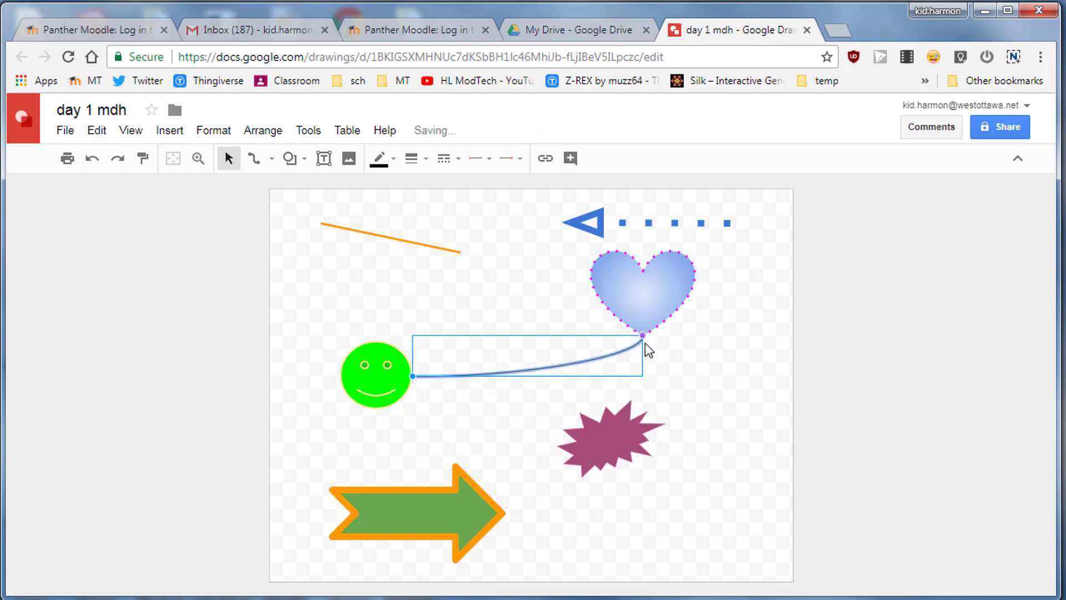
Step: Draw a winding open curve from below the orange line, around the smiley face and over the explosion shape to its right side
click(271, 159)
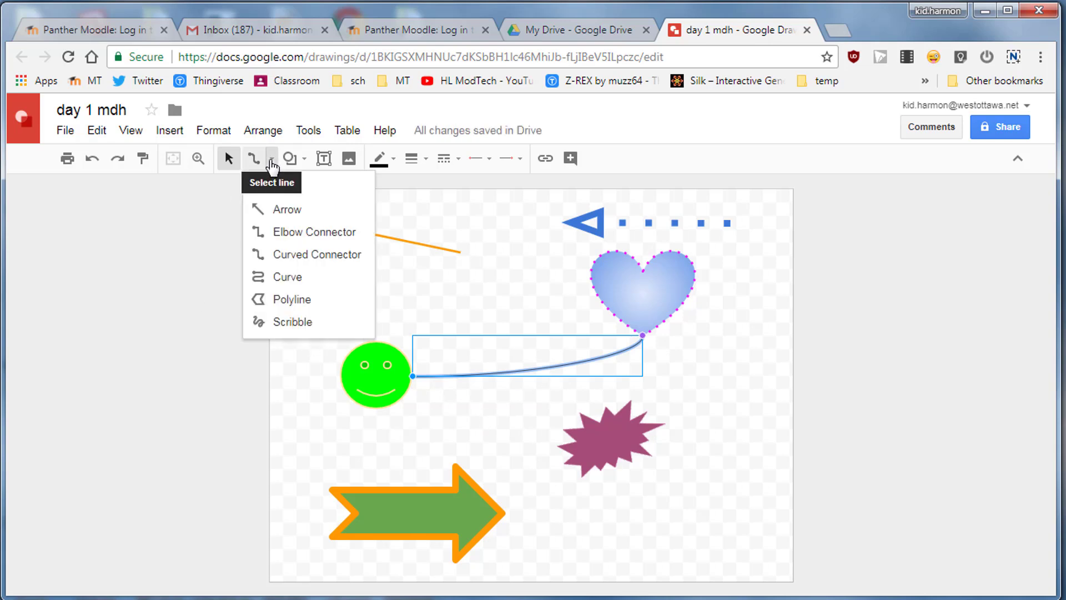
click(276, 278)
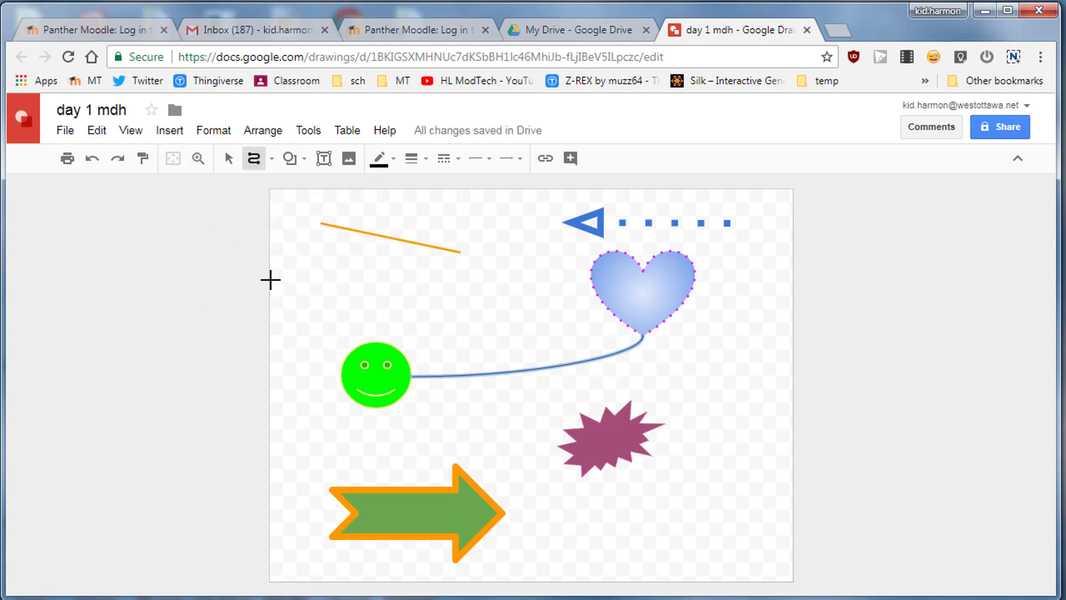
click(540, 312)
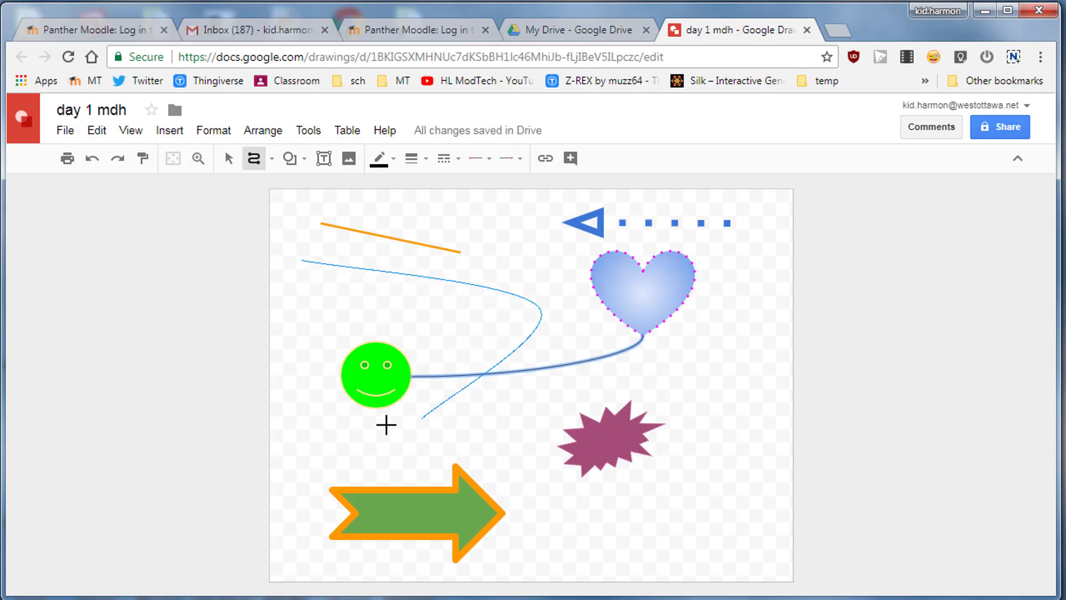
click(358, 432)
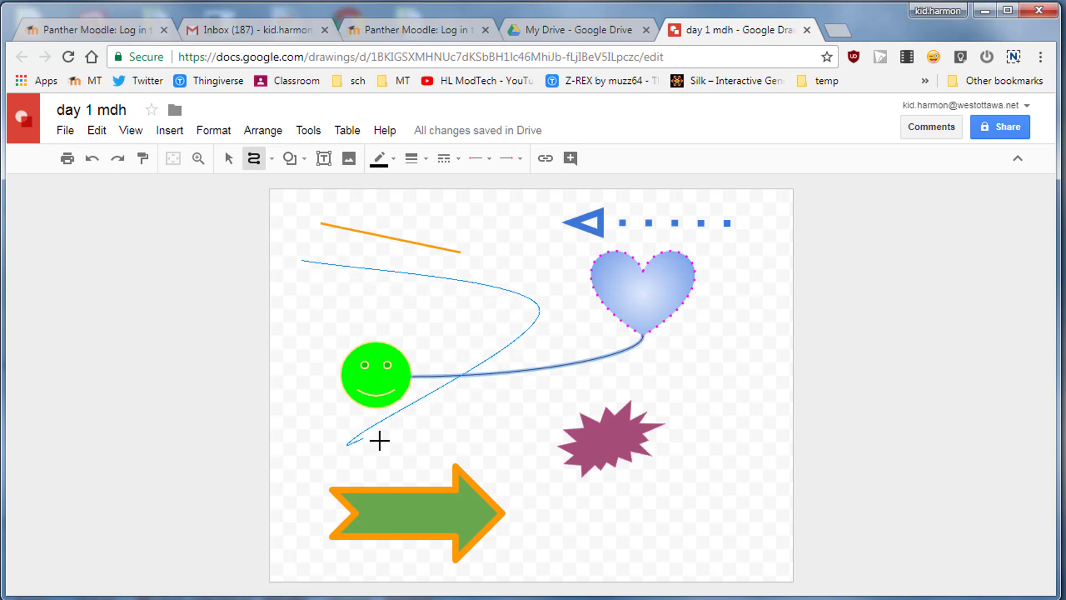
click(701, 371)
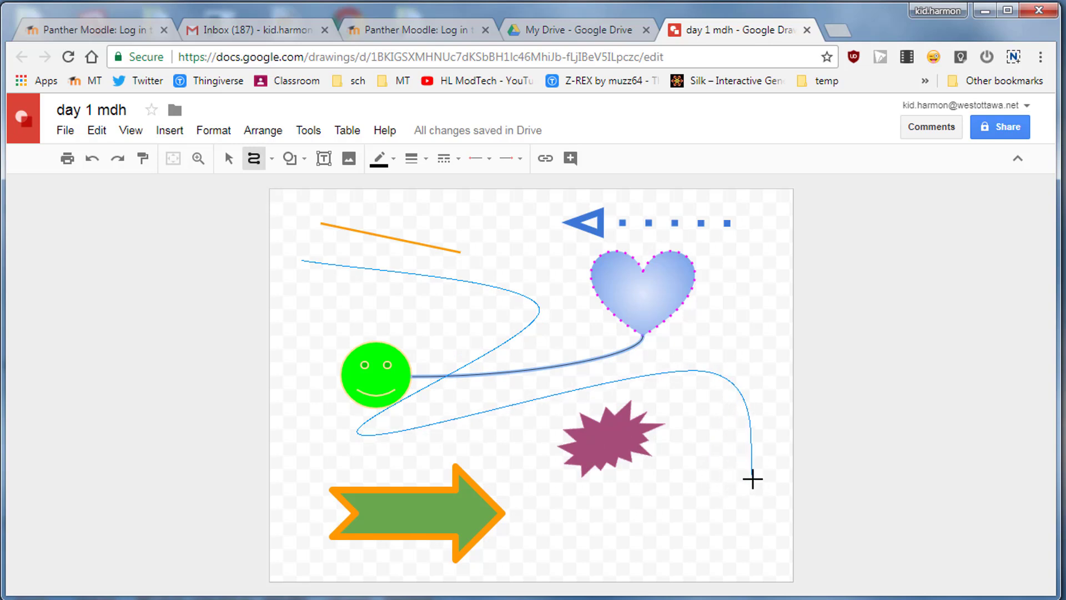
double_click(737, 476)
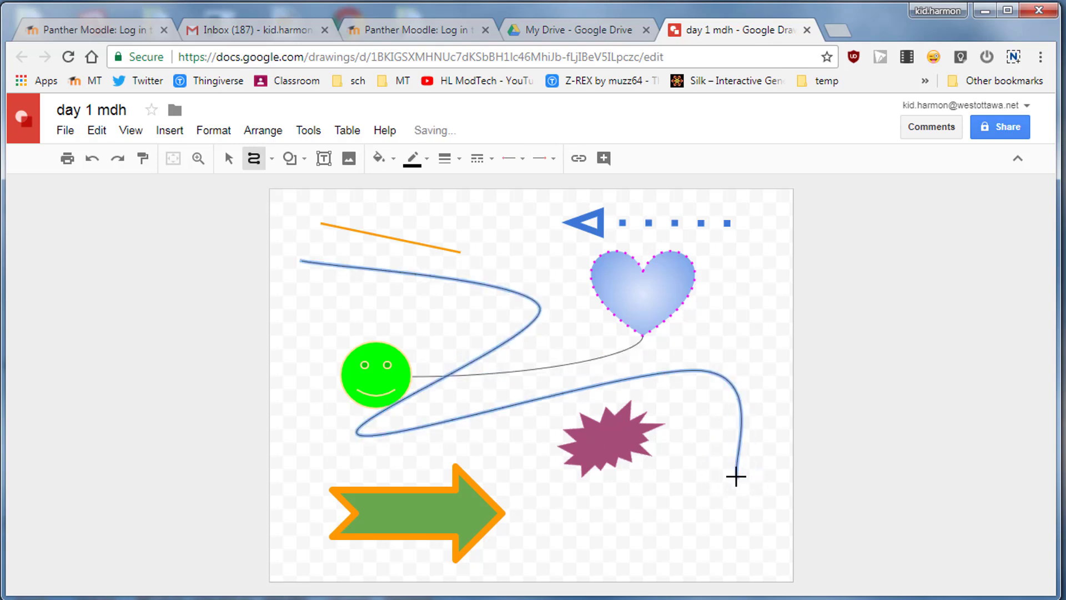
Step: Thicken the winding curve's line and color it light magenta
click(445, 159)
click(461, 253)
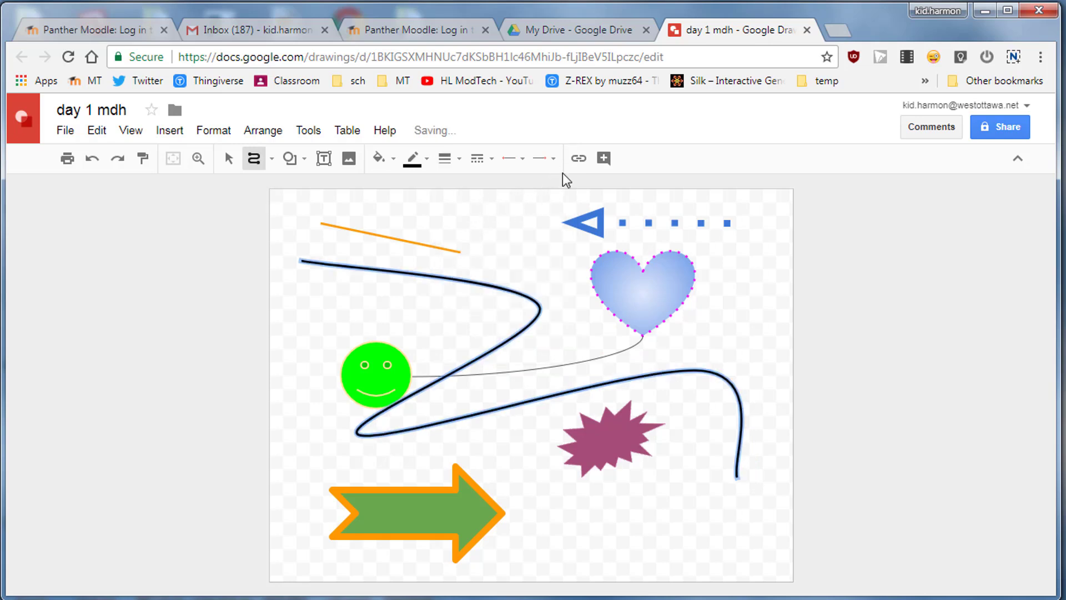
click(428, 161)
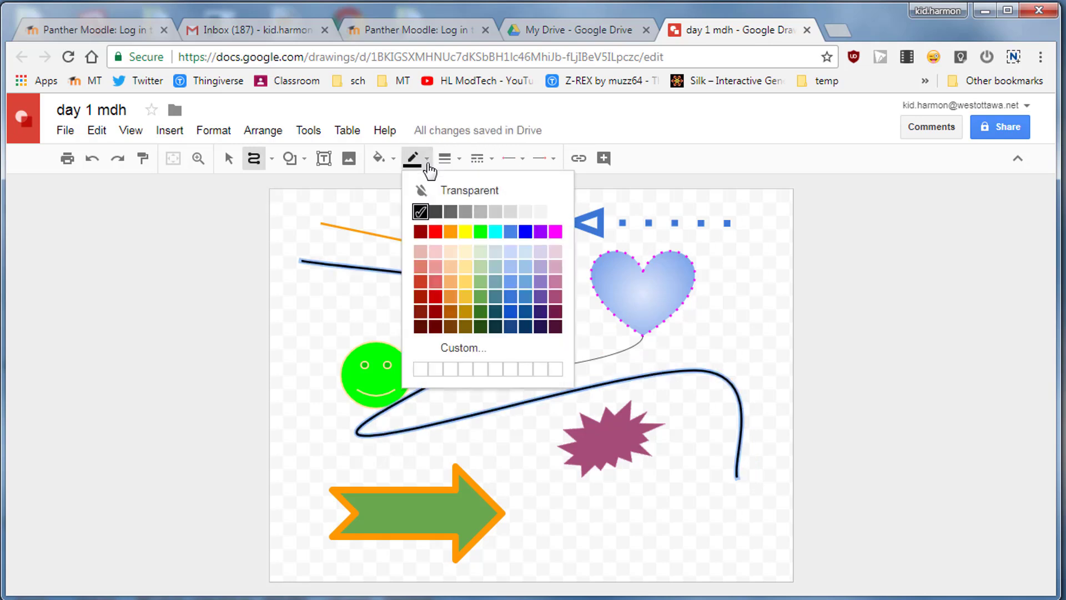
click(555, 290)
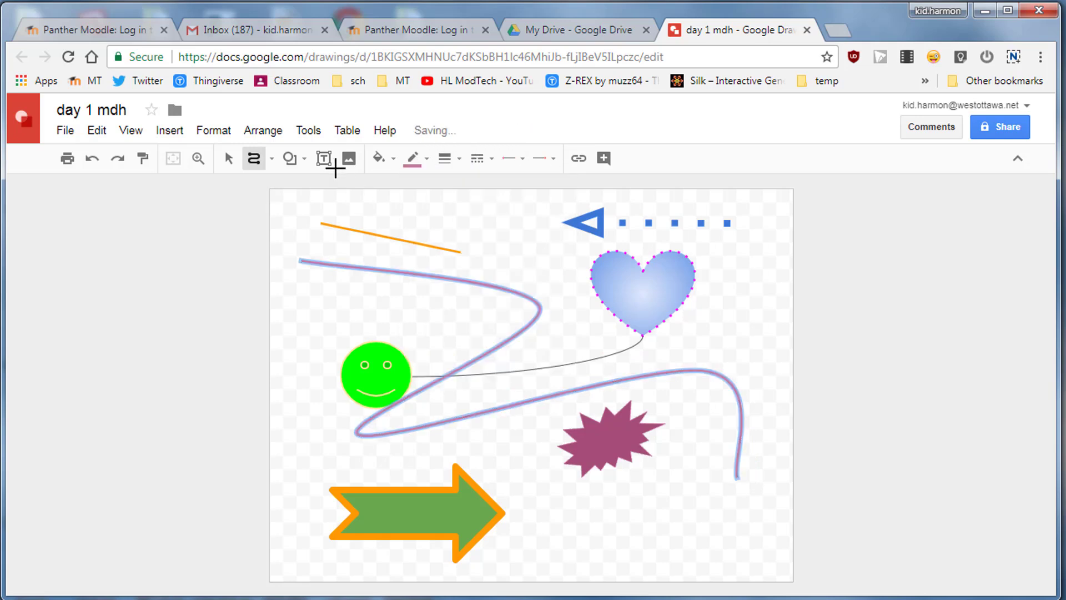
Step: Draw a closed five-sided polyline shape between the orange line and the heart
click(271, 159)
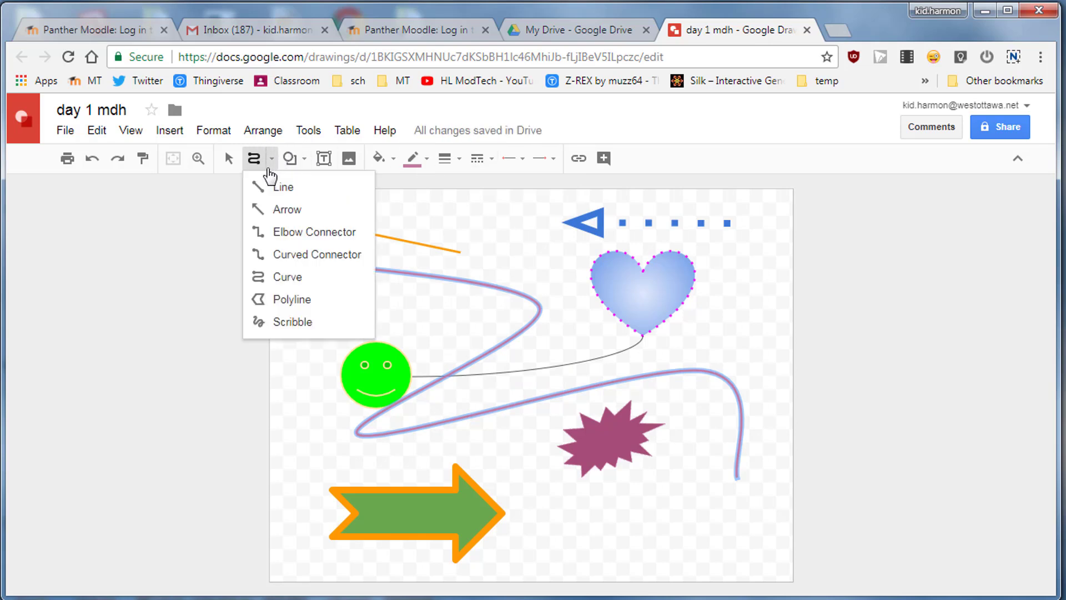
click(287, 299)
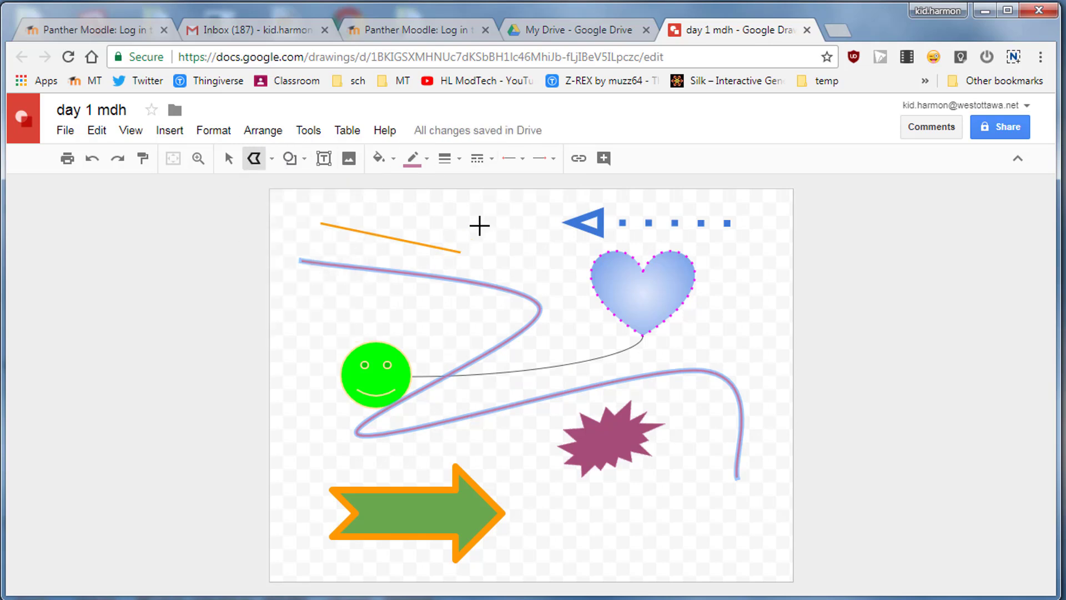
click(458, 295)
click(541, 344)
click(576, 306)
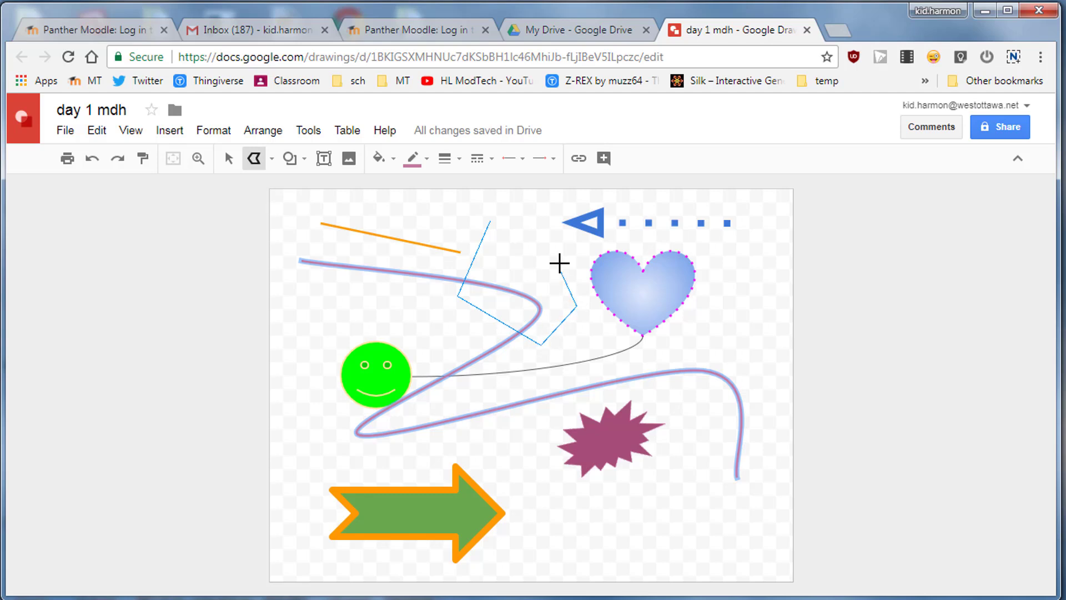
click(560, 262)
click(490, 221)
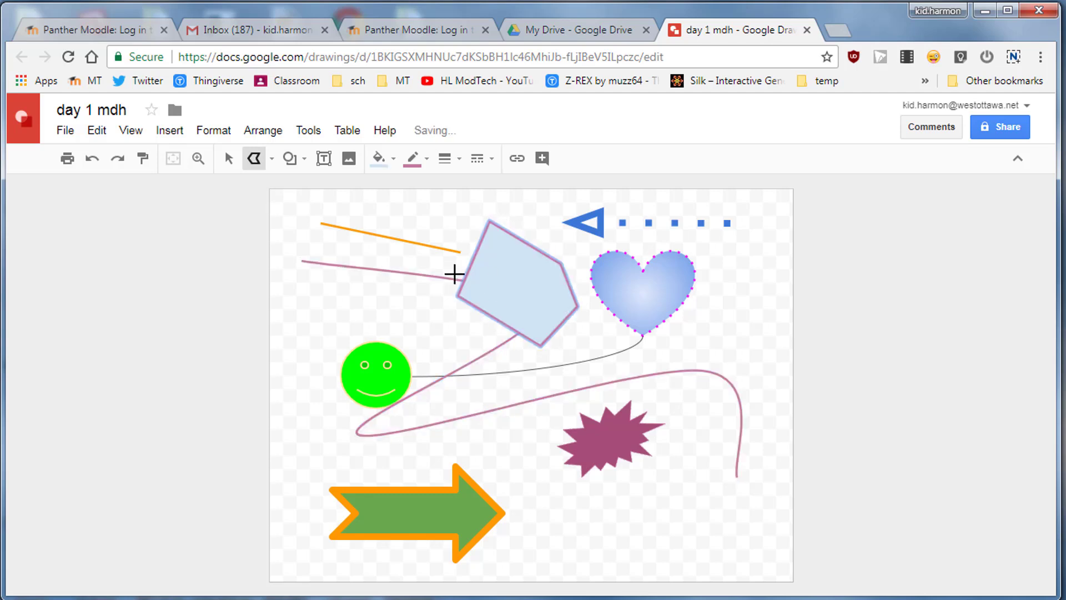
Step: Fill the five-sided shape with a dark red linear gradient and make its outline blue
click(380, 159)
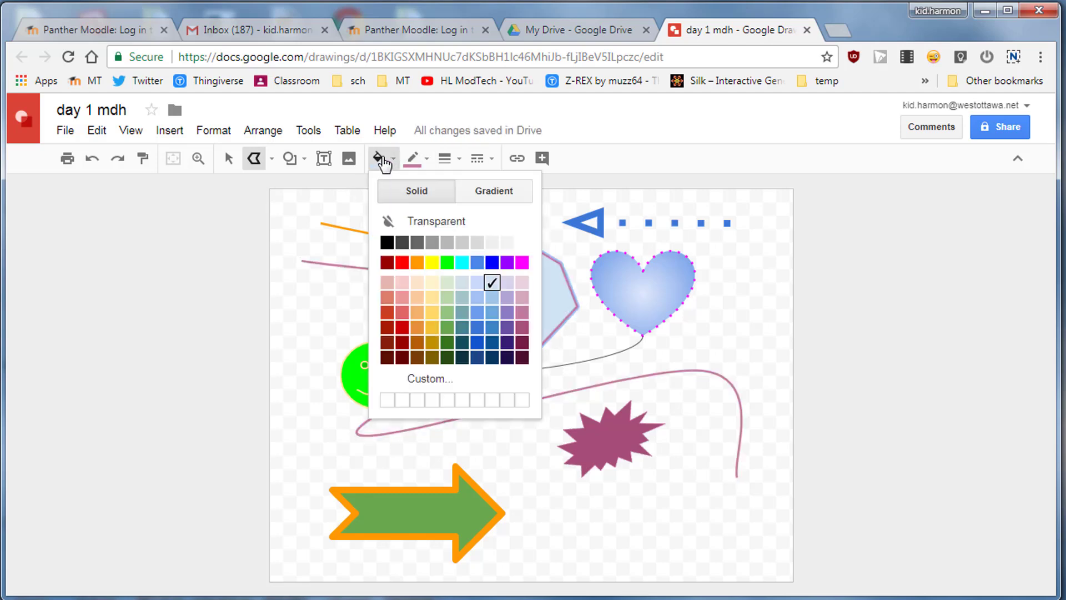
click(491, 197)
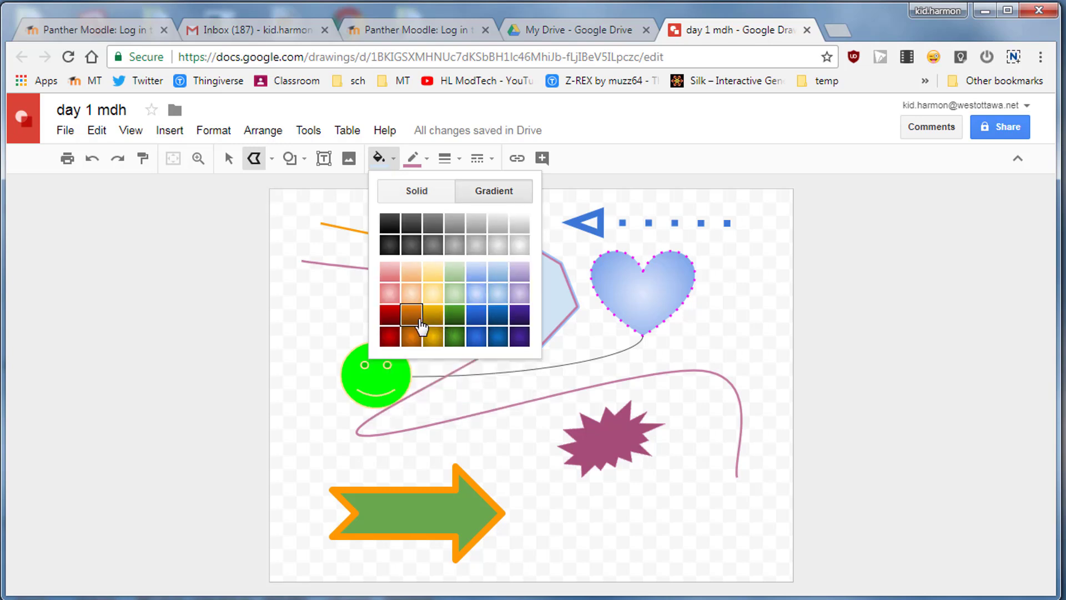
click(389, 326)
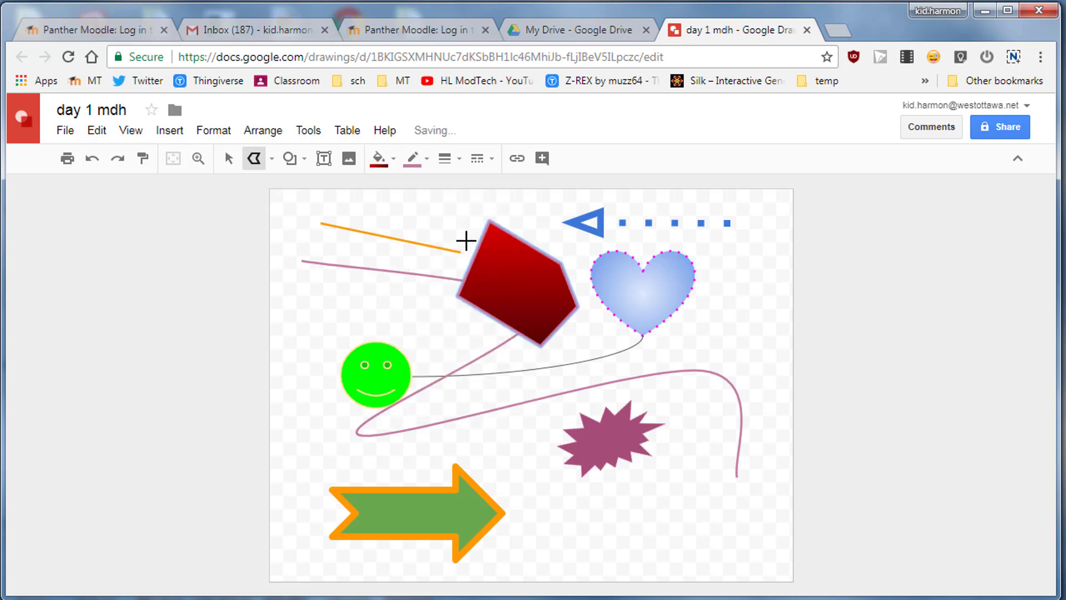
click(413, 159)
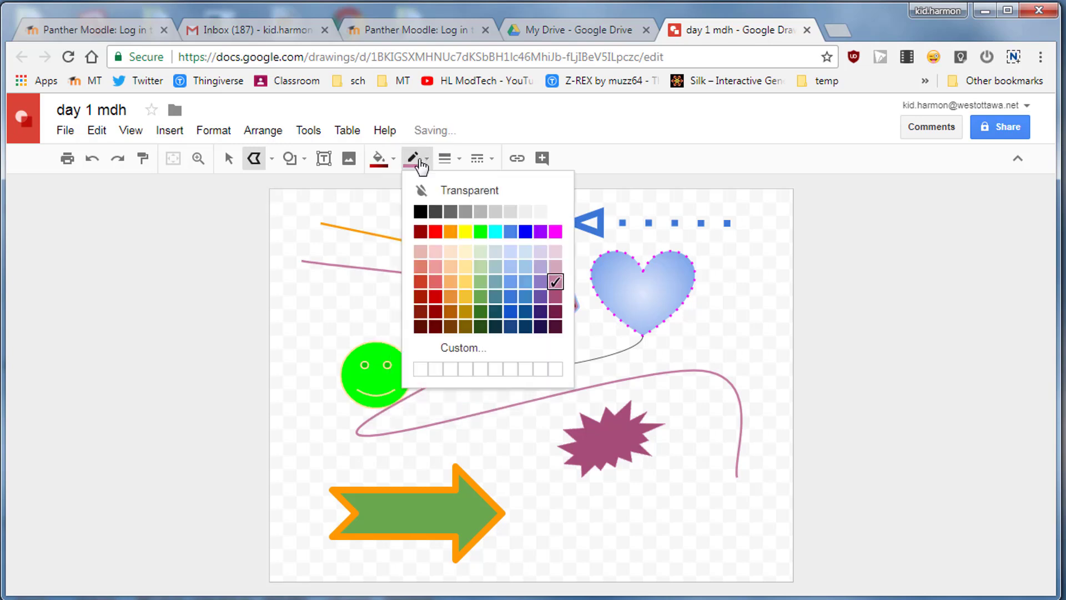
click(525, 300)
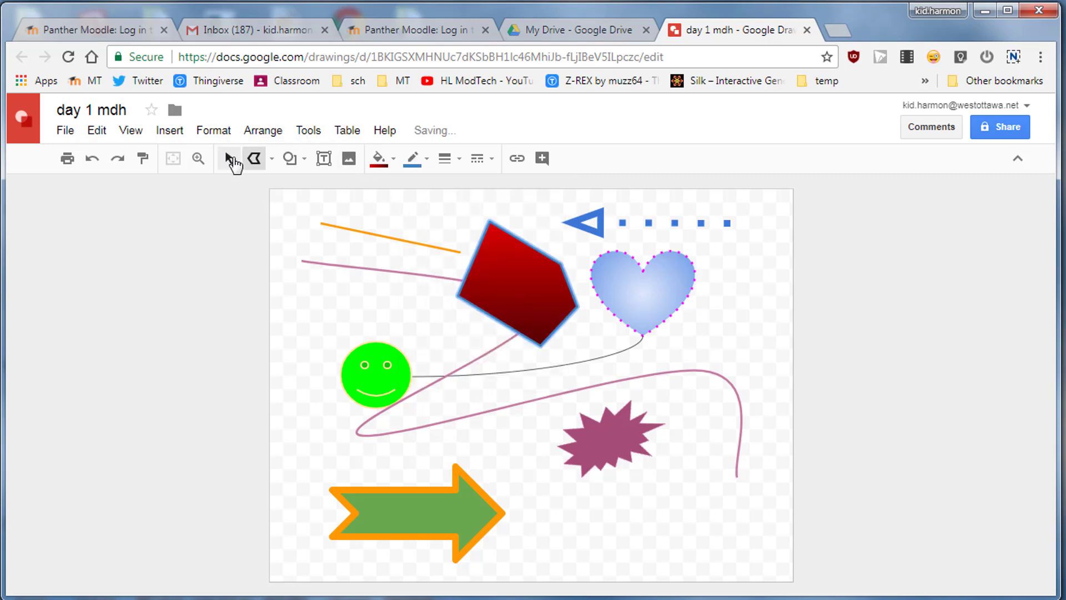
Step: Scribble a first name freehand across the drawing above the smiley face and thicken its line
click(272, 160)
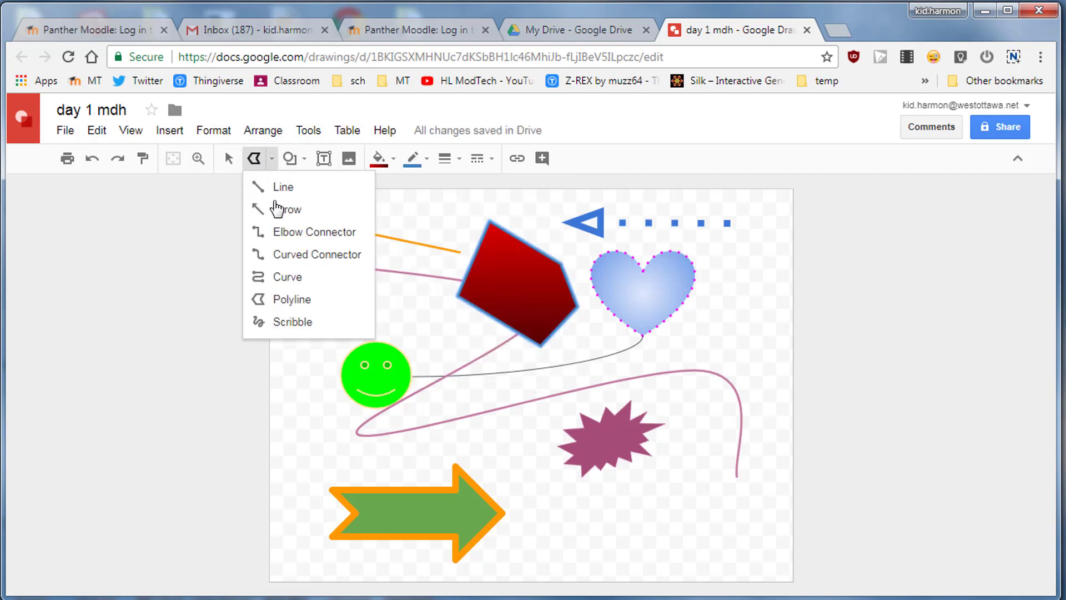
click(284, 319)
mouse_move(327, 292)
mouse_down()
mouse_move(334, 325)
mouse_move(361, 296)
mouse_move(380, 344)
mouse_move(412, 312)
mouse_move(458, 315)
mouse_move(451, 290)
mouse_move(455, 354)
mouse_move(473, 320)
mouse_move(466, 346)
mouse_move(545, 337)
mouse_move(576, 392)
mouse_move(600, 383)
mouse_up()
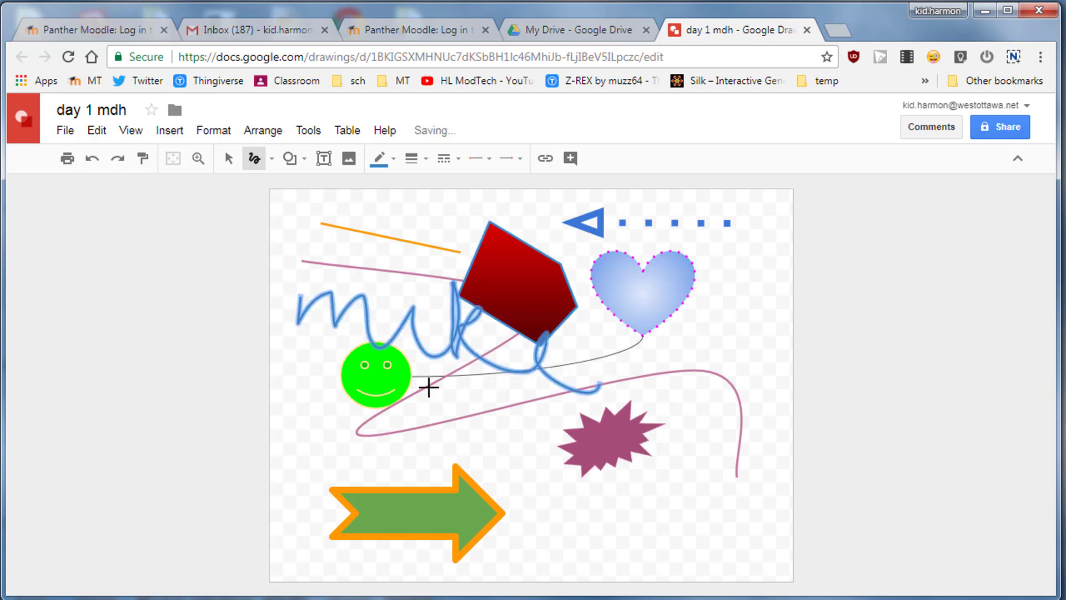
click(428, 166)
click(431, 295)
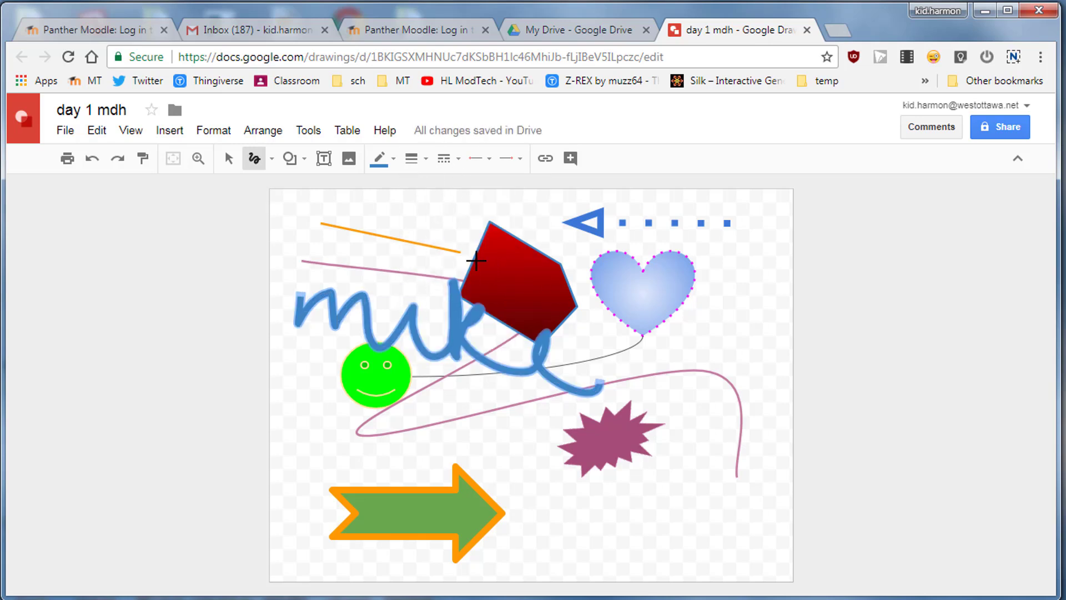
Step: Add a text box at the bottom of the canvas, move it fully inside the canvas, and enter "Hello world"
click(323, 159)
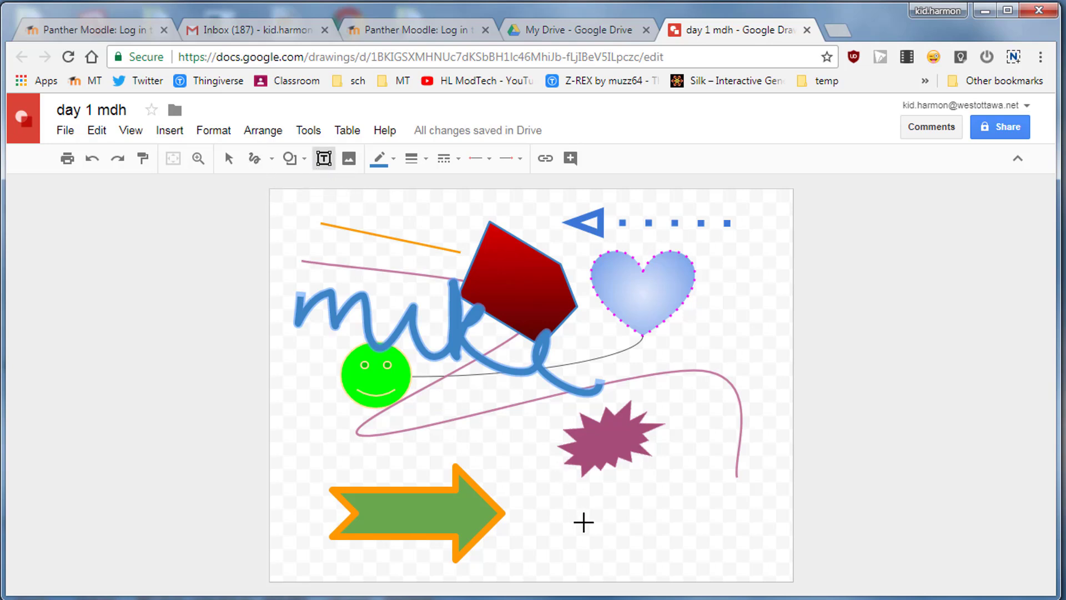
click(583, 522)
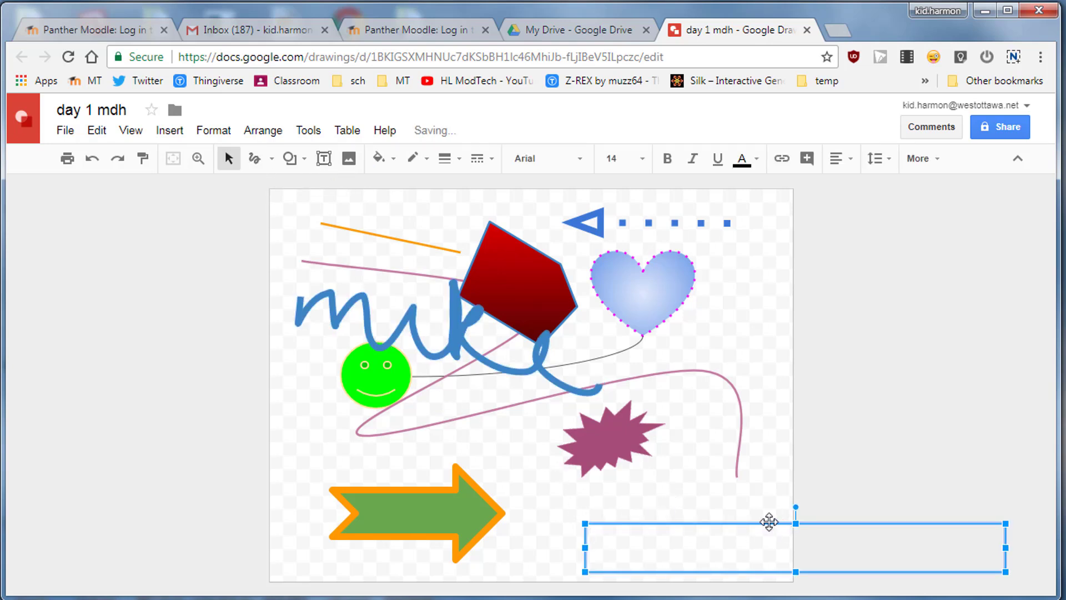
drag(768, 523, 550, 527)
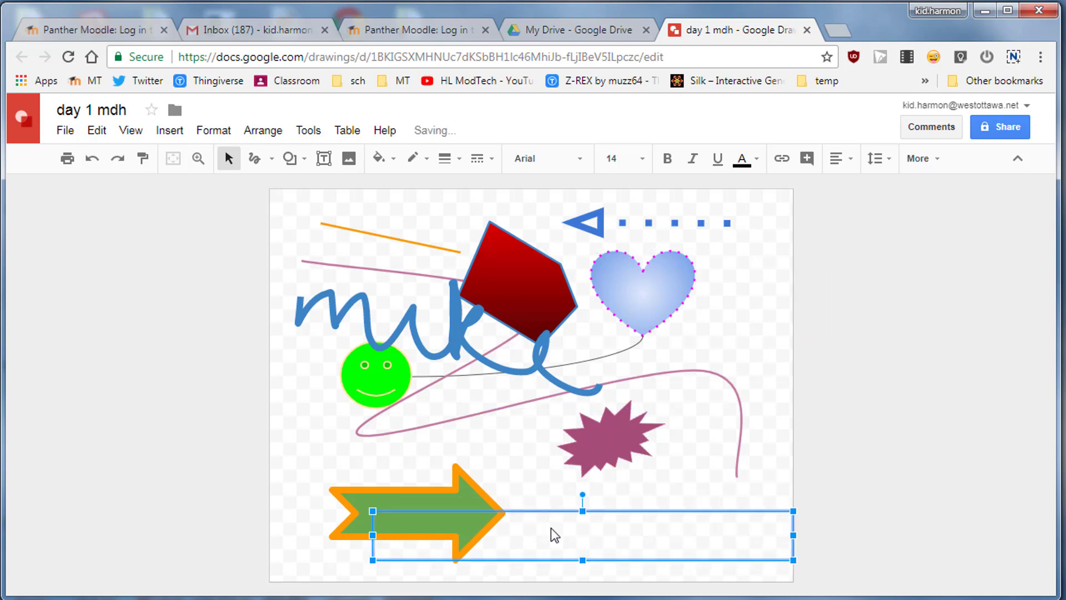
text(Hello world)
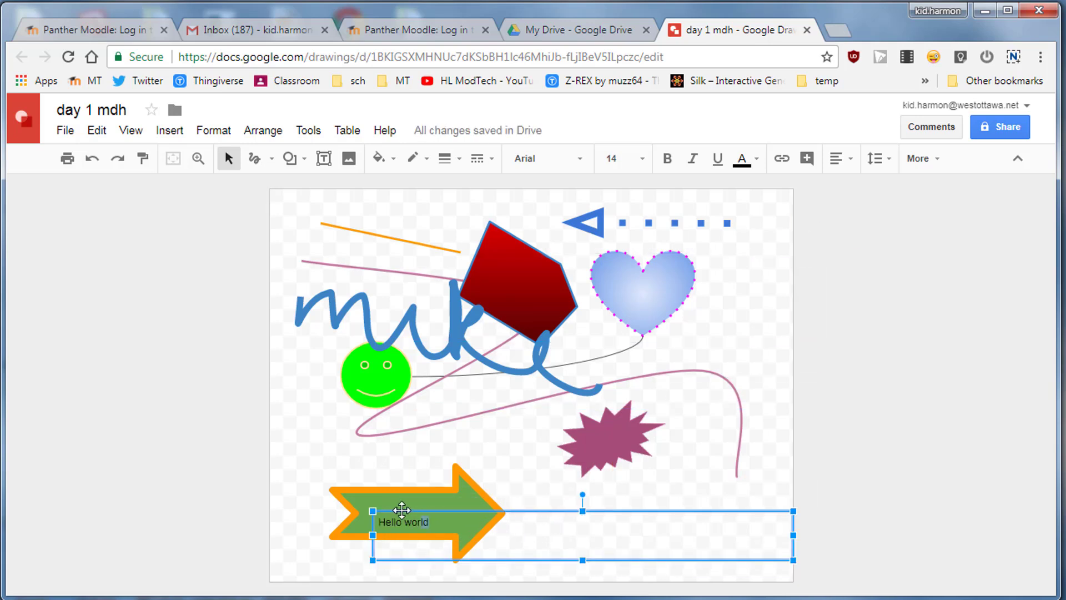
Step: Set the "Hello world" text to size 30 in the Impact font
click(645, 159)
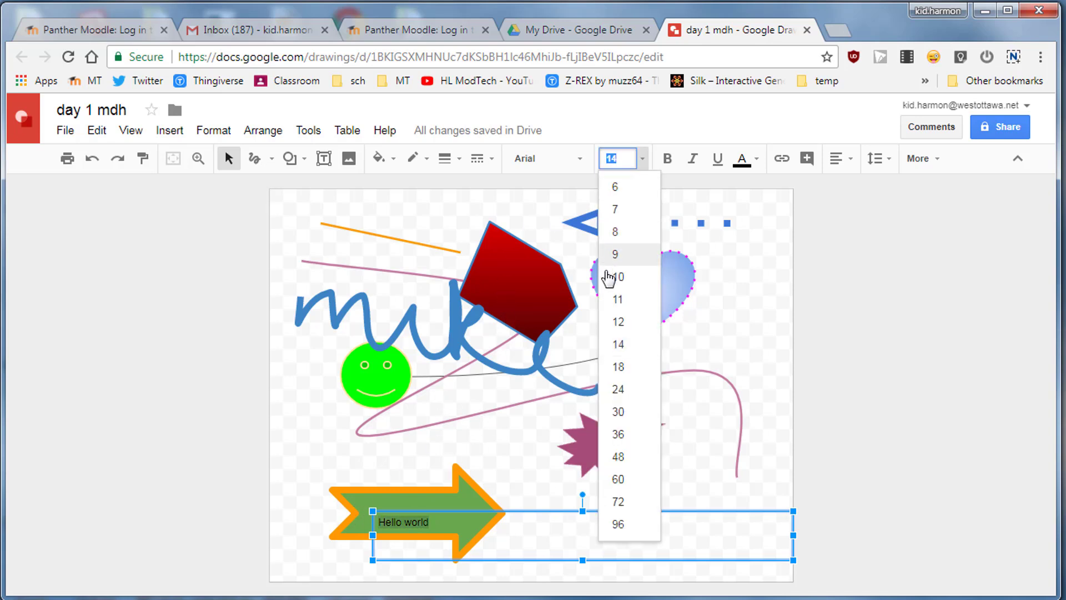
click(618, 413)
click(580, 160)
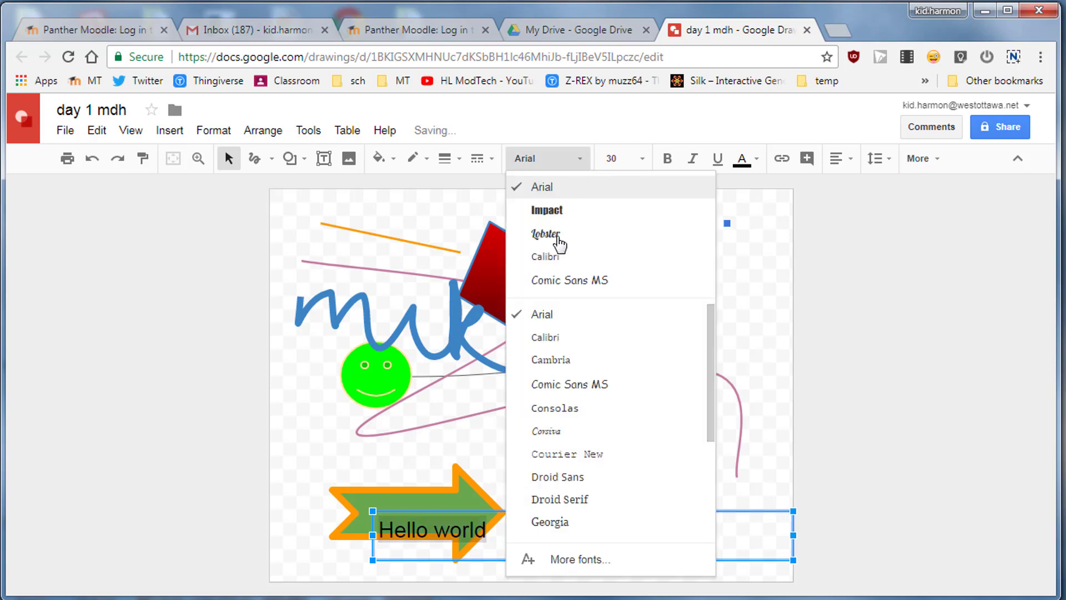
scroll(559, 325, down, 3)
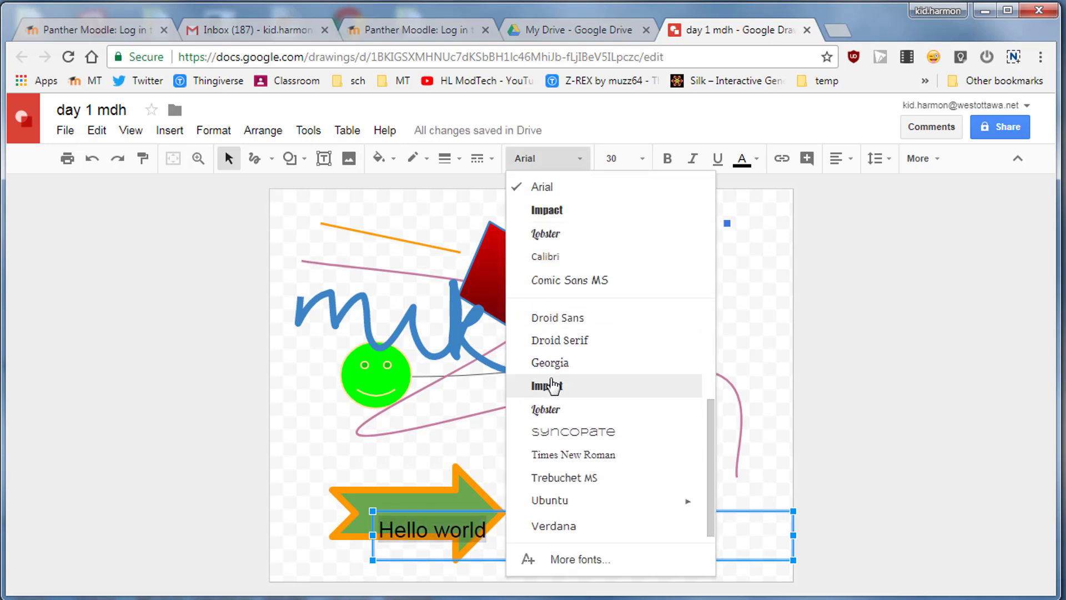
click(553, 385)
Step: Colour the "Hello world" text bright magenta, trying green first
click(742, 159)
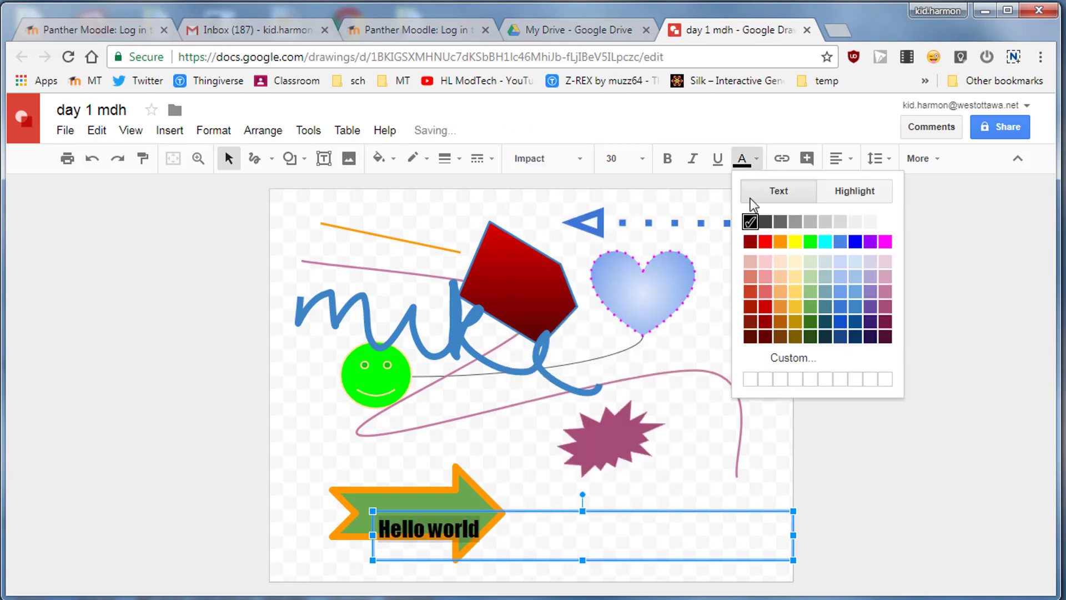
click(810, 307)
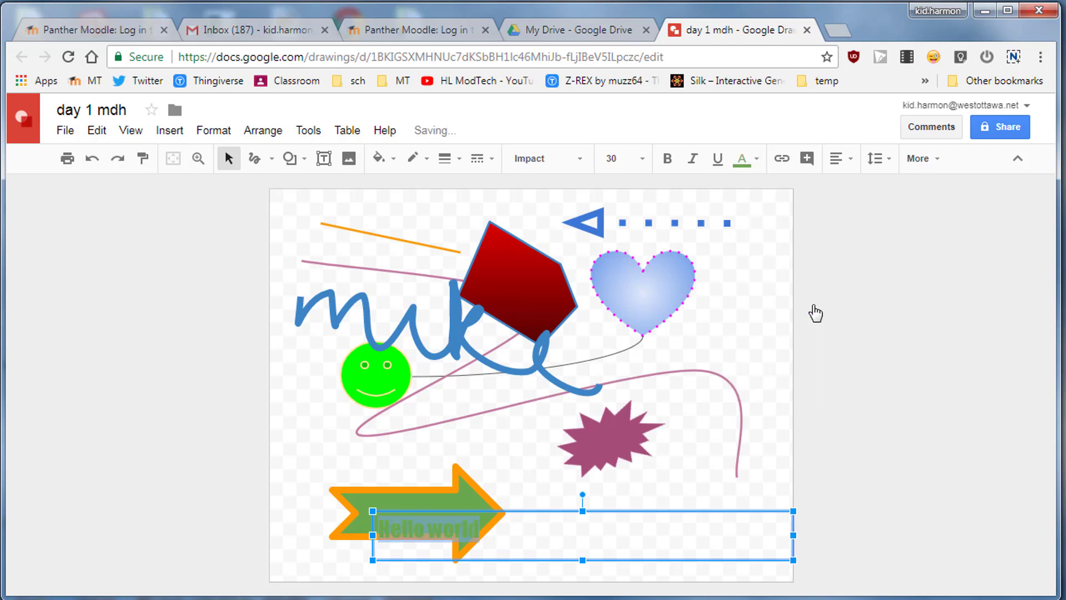
click(741, 159)
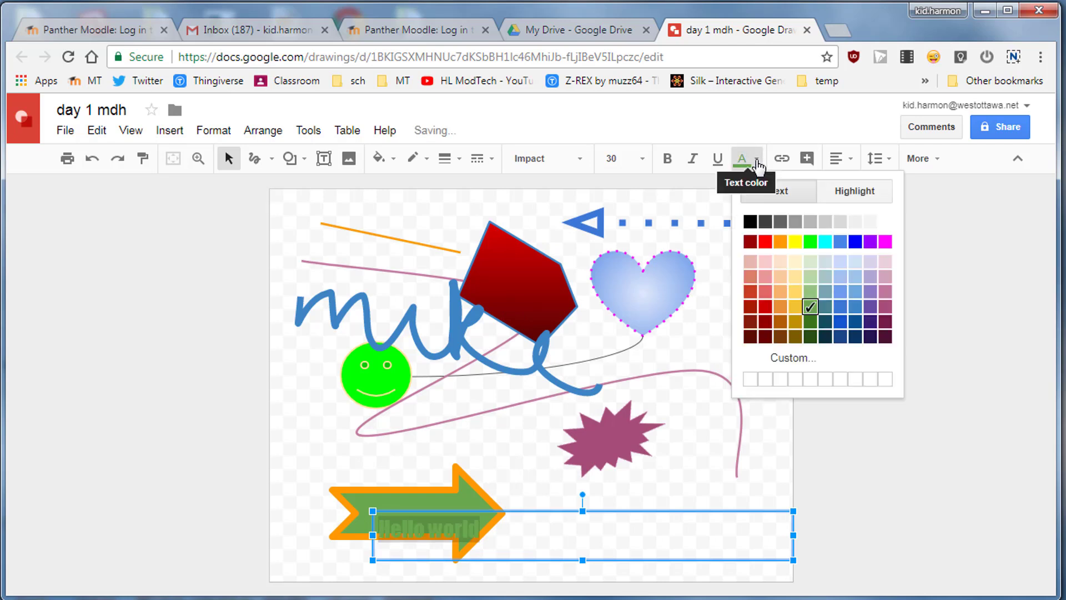
click(885, 241)
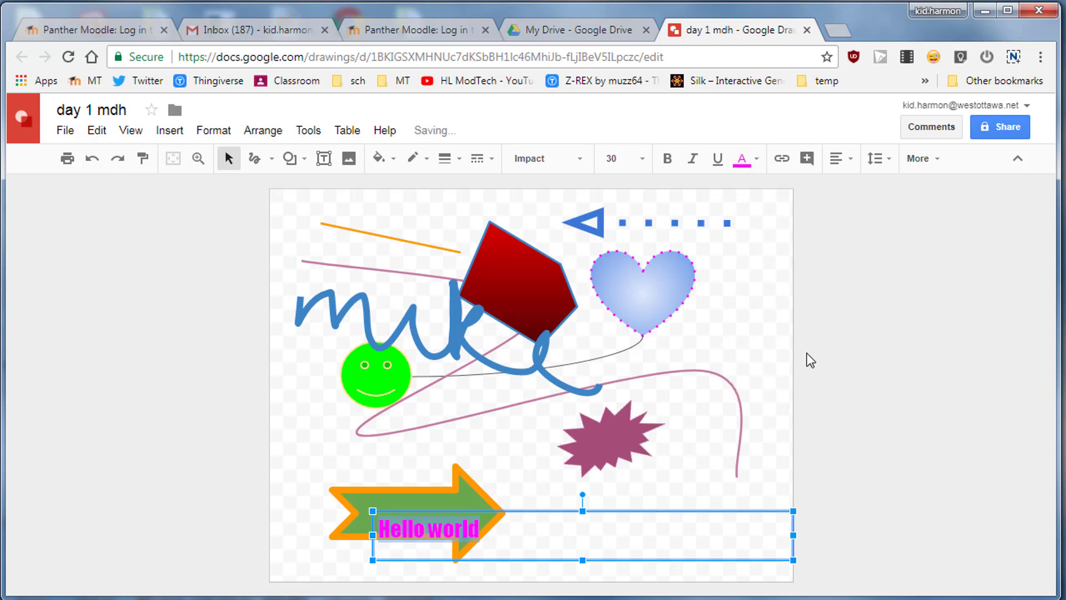
click(504, 445)
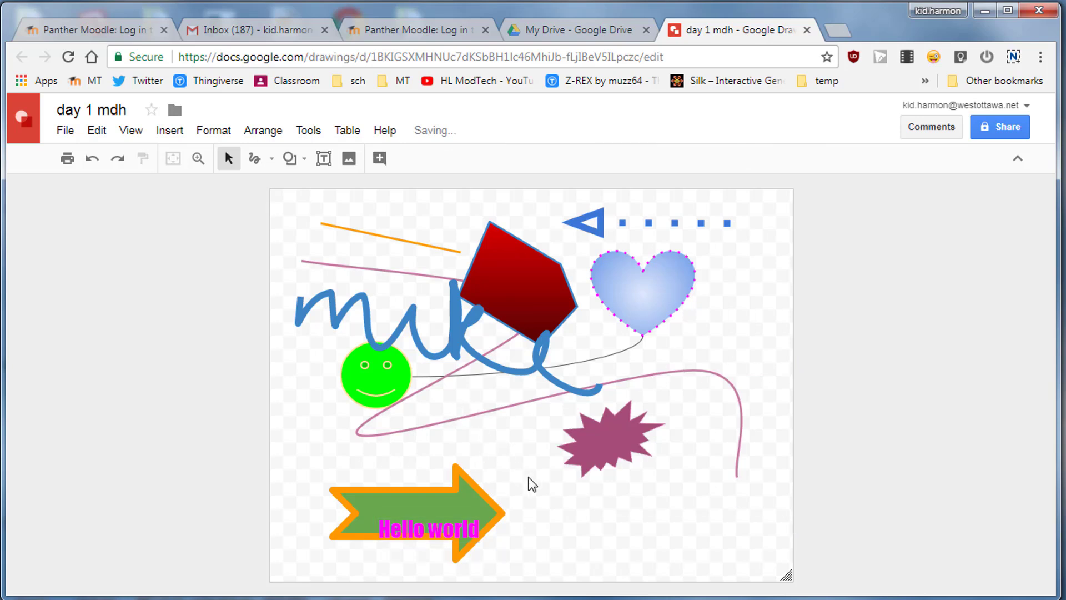
Step: Narrow the "Hello world" text box to fit its text and move it to the empty area right of the green arrow
drag(481, 521, 481, 525)
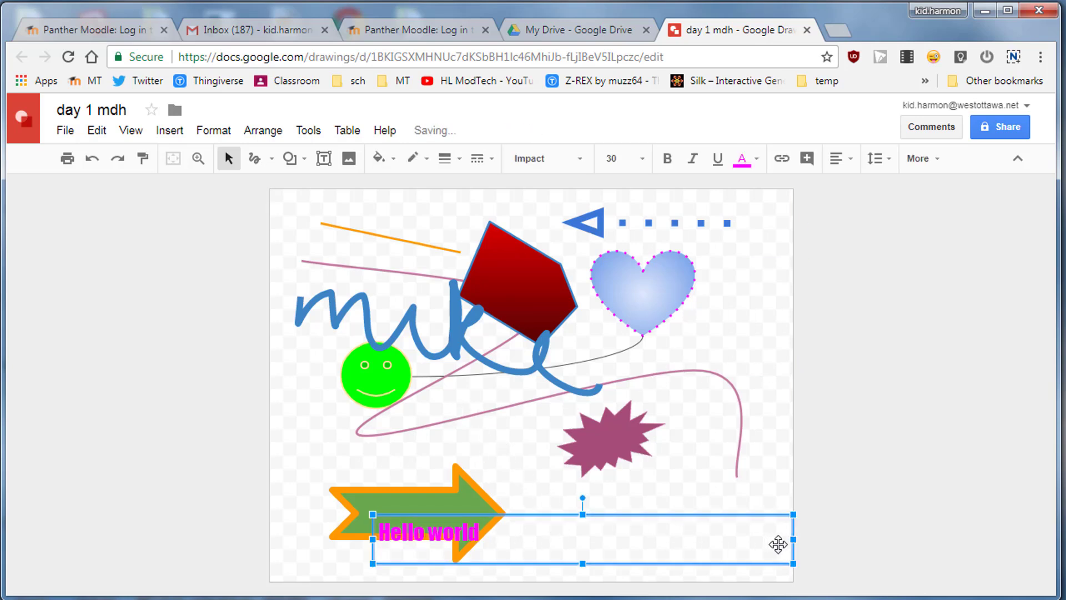
drag(795, 537, 669, 544)
click(528, 457)
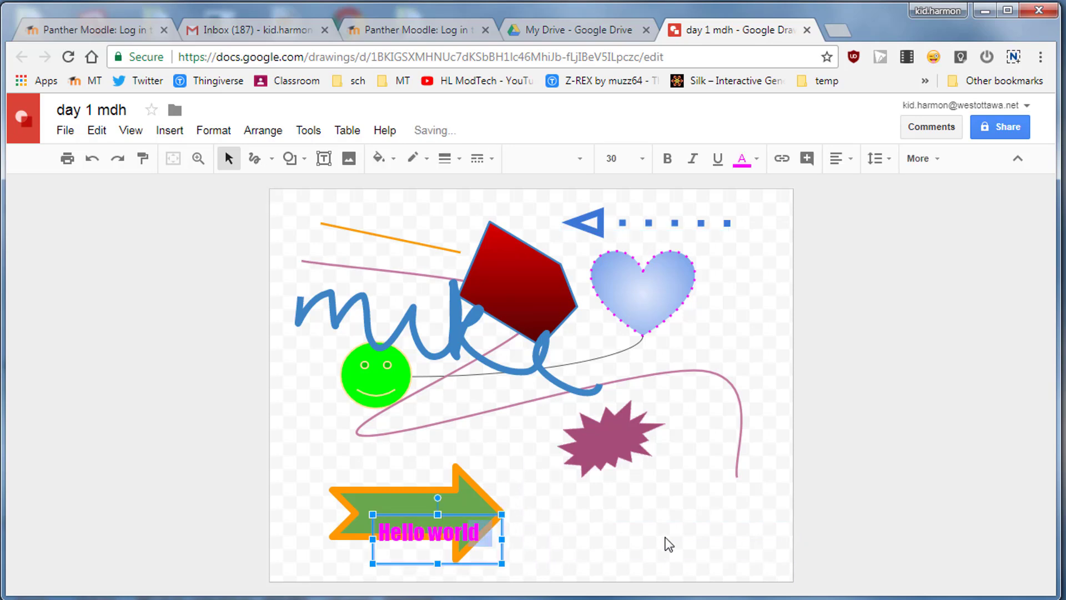
drag(455, 512, 607, 516)
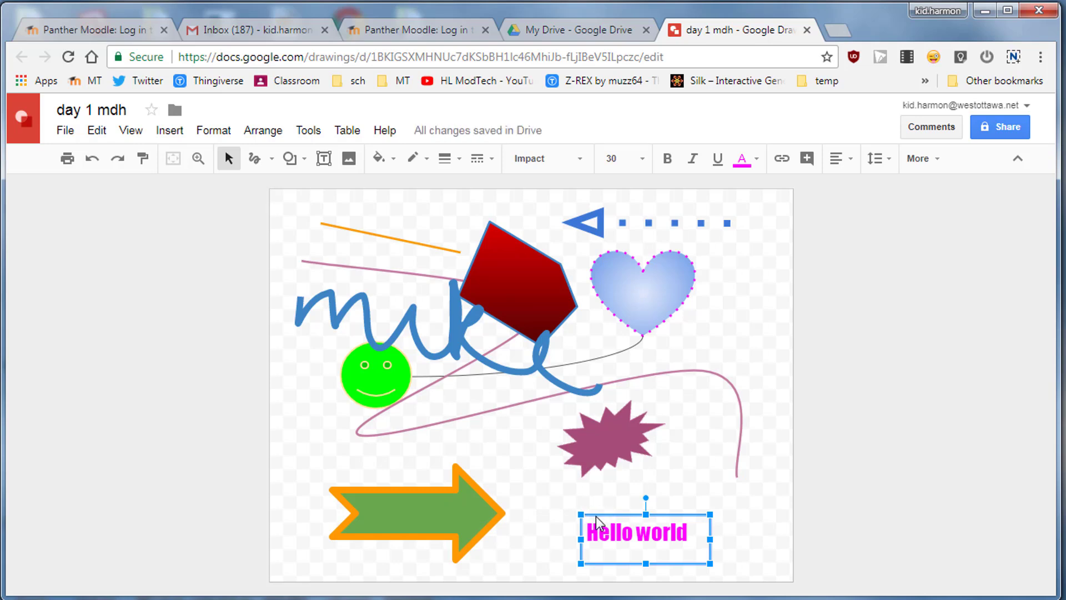
Step: Duplicate the "Hello world" text box and colour the copy's text a muted pink
key(ctrl+d)
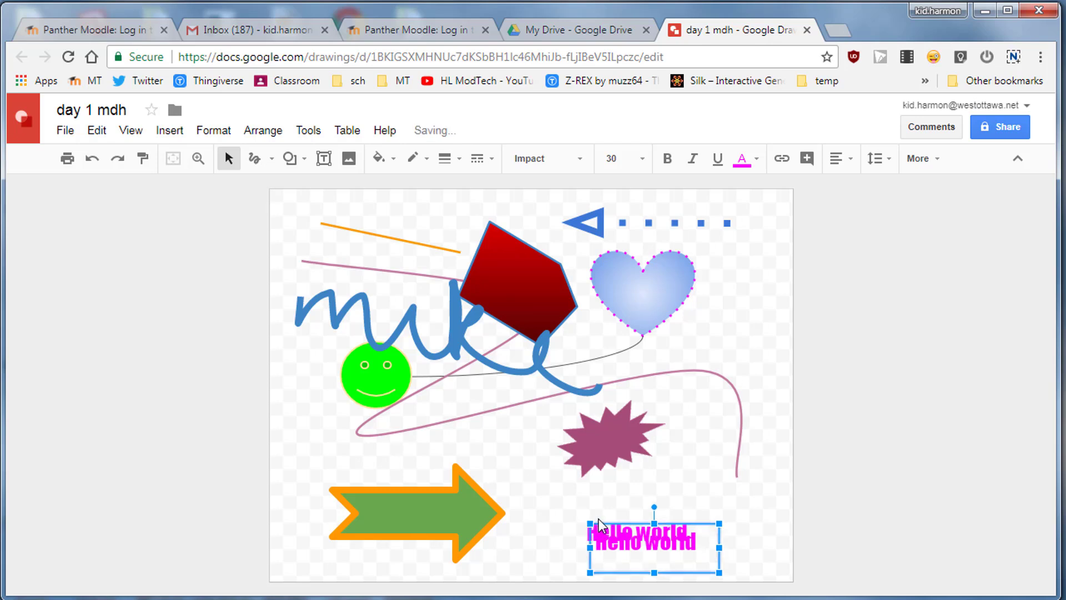
click(756, 161)
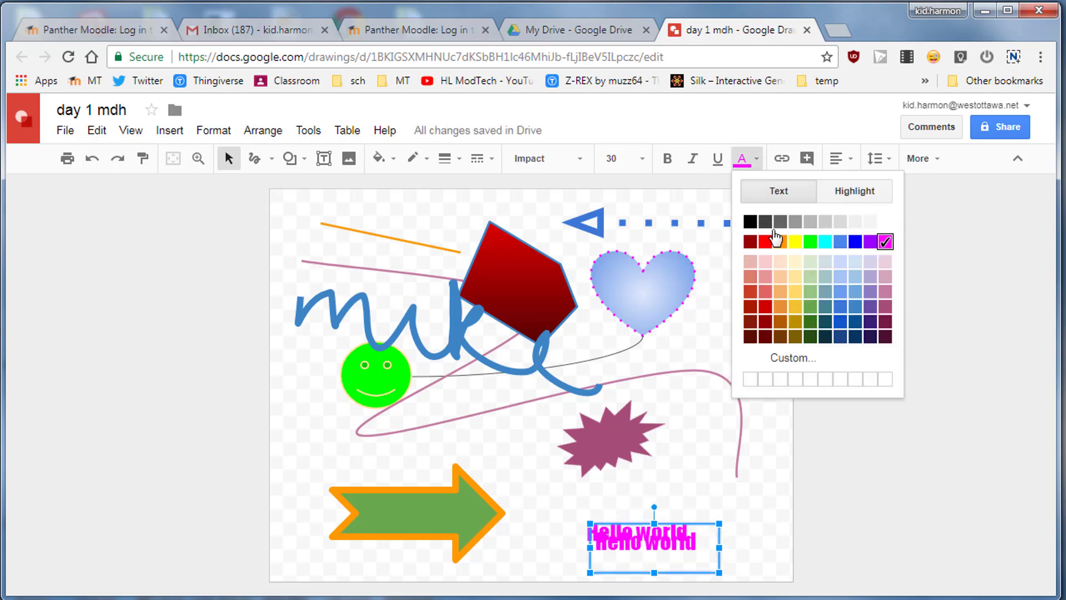
click(885, 292)
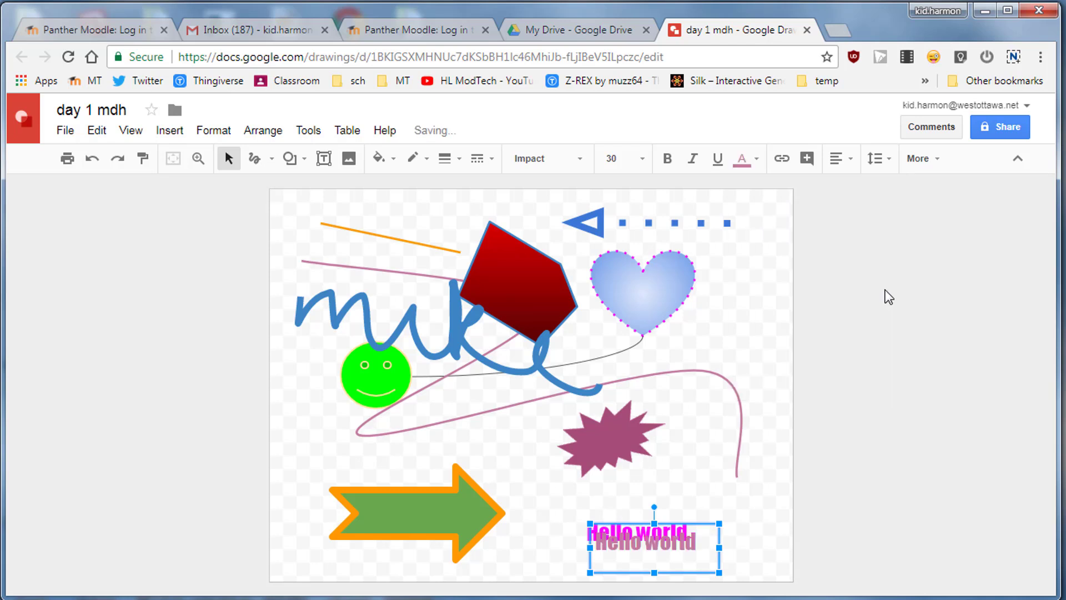
Step: Move the muted pink copy almost exactly over the magenta "Hello world" text, leaving a slight offset as a shadow
click(198, 160)
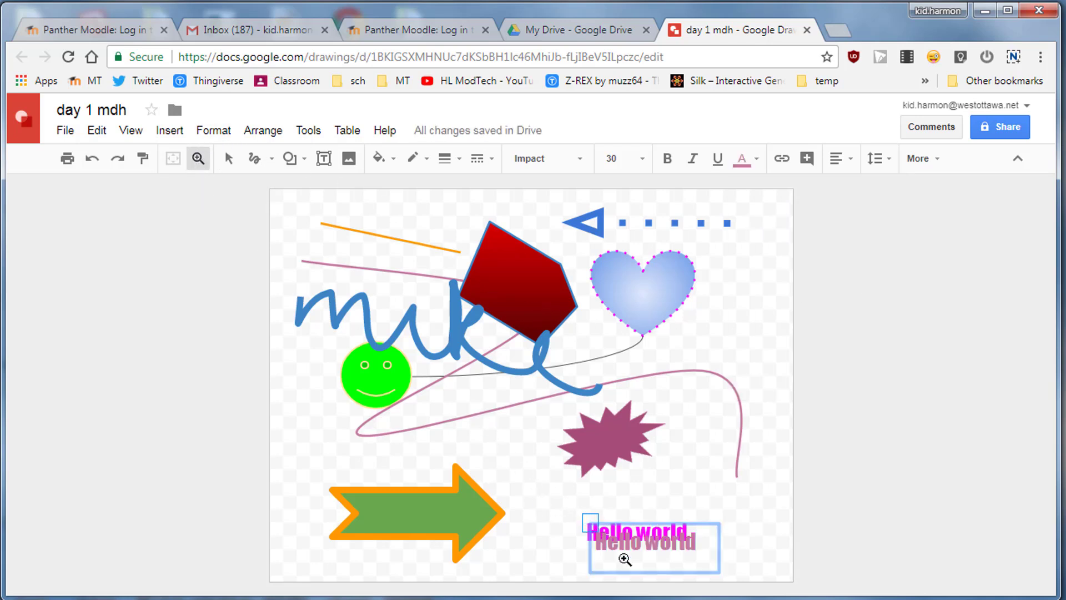
drag(623, 558, 635, 571)
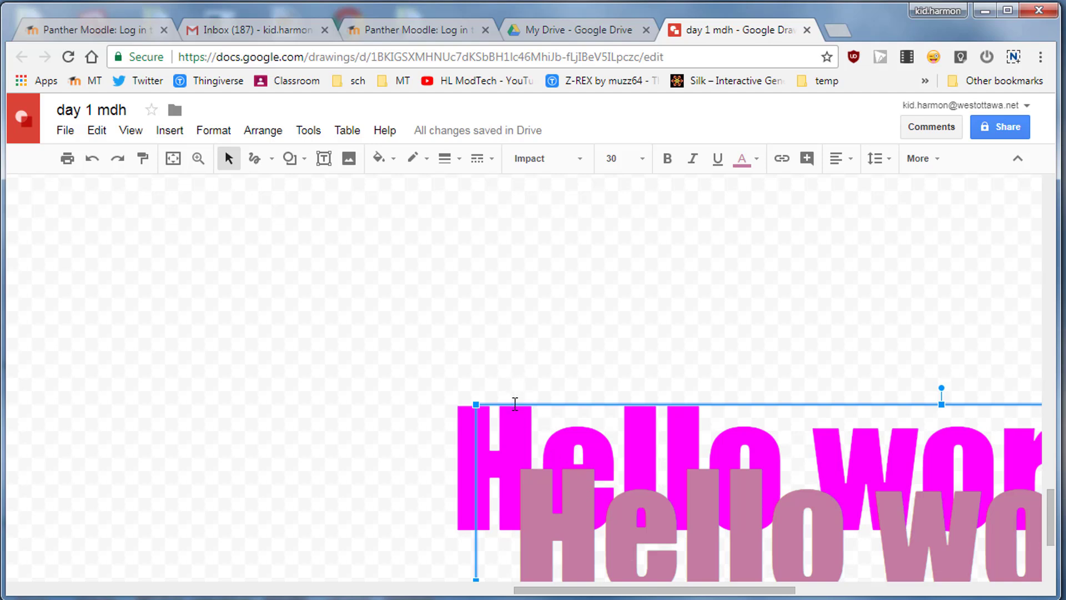
drag(512, 405, 444, 350)
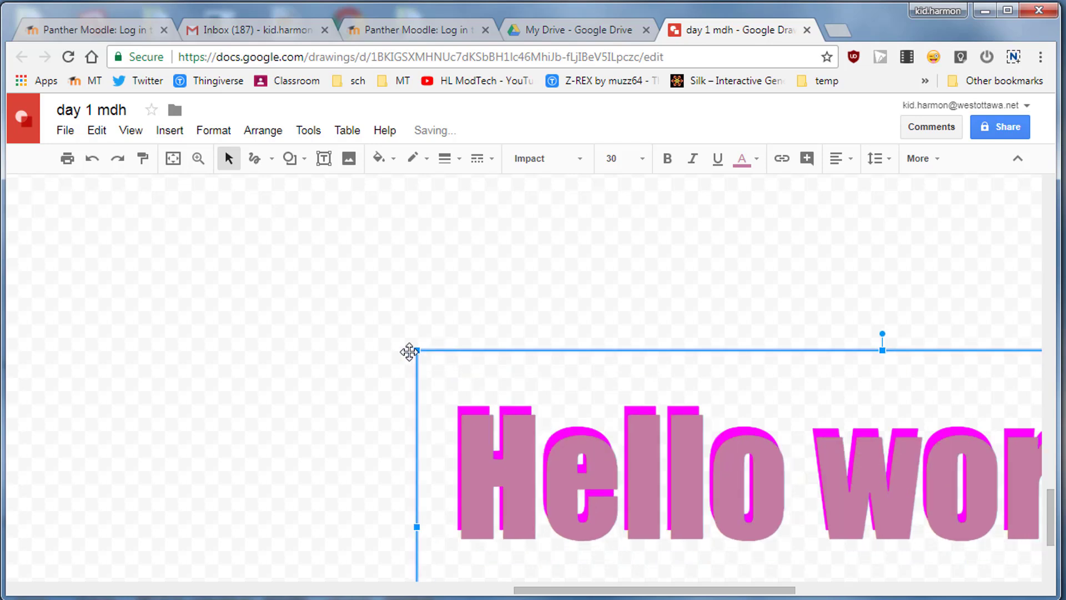
Step: Examine the layered "Hello world" text at lower magnification and fit the whole drawing back in view
click(198, 159)
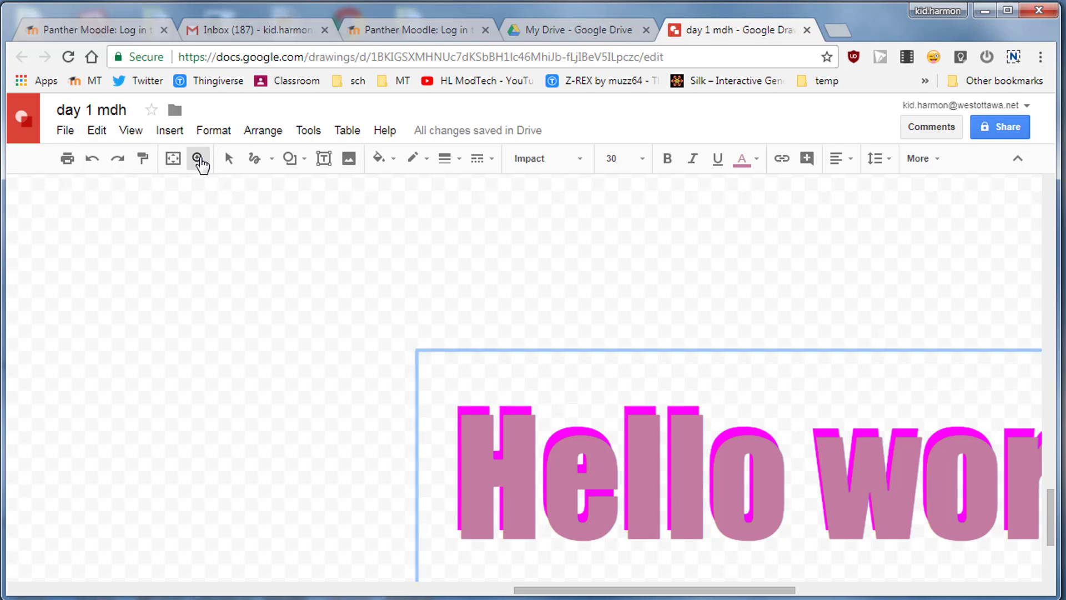
click(228, 158)
right_click(222, 275)
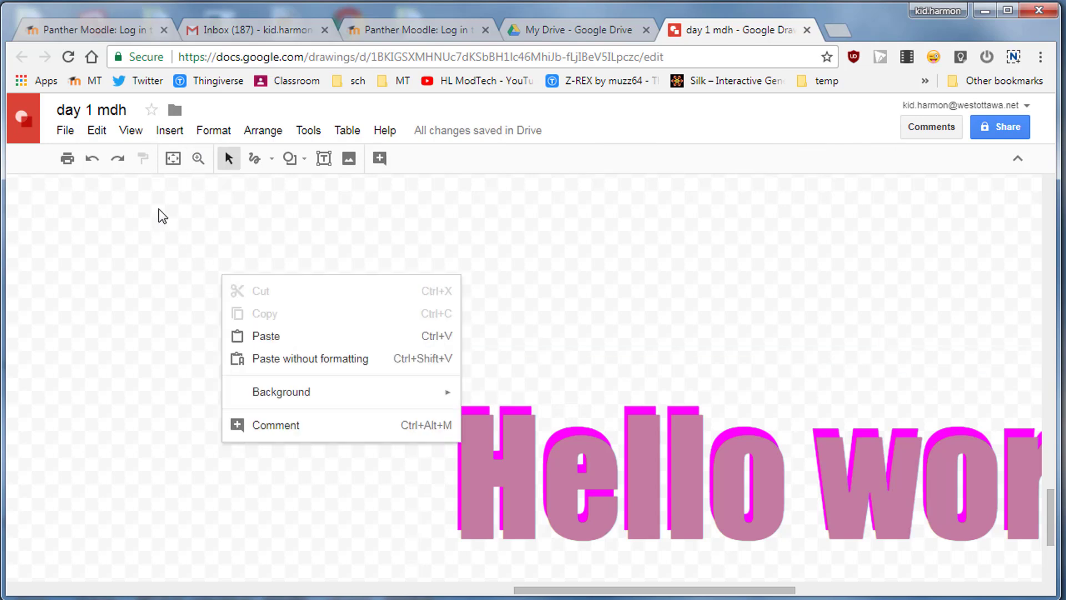
click(198, 158)
shift+click(294, 272)
shift+click(305, 280)
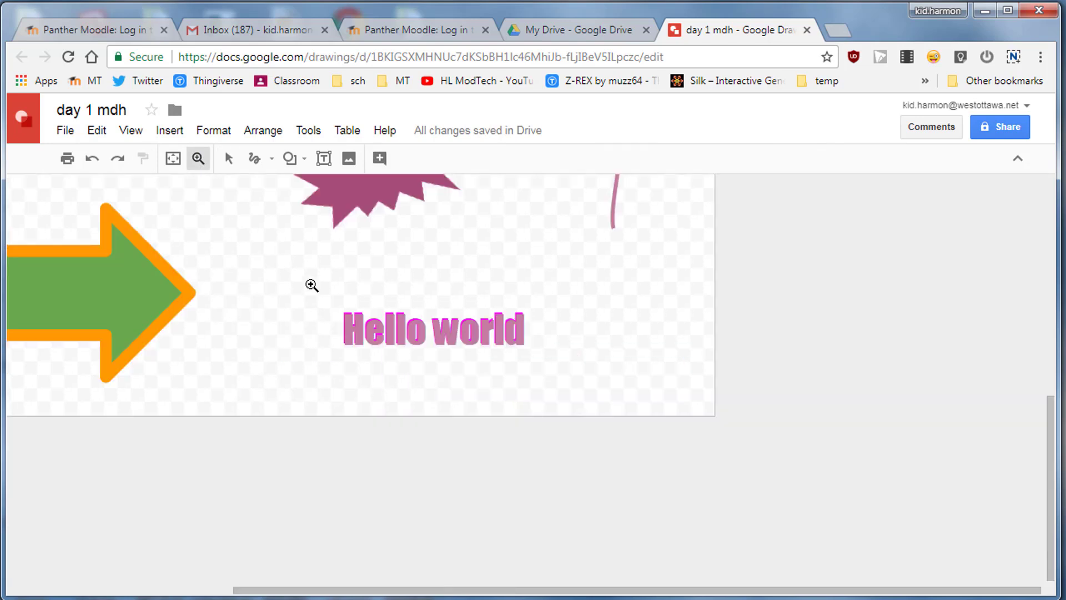
shift+click(250, 277)
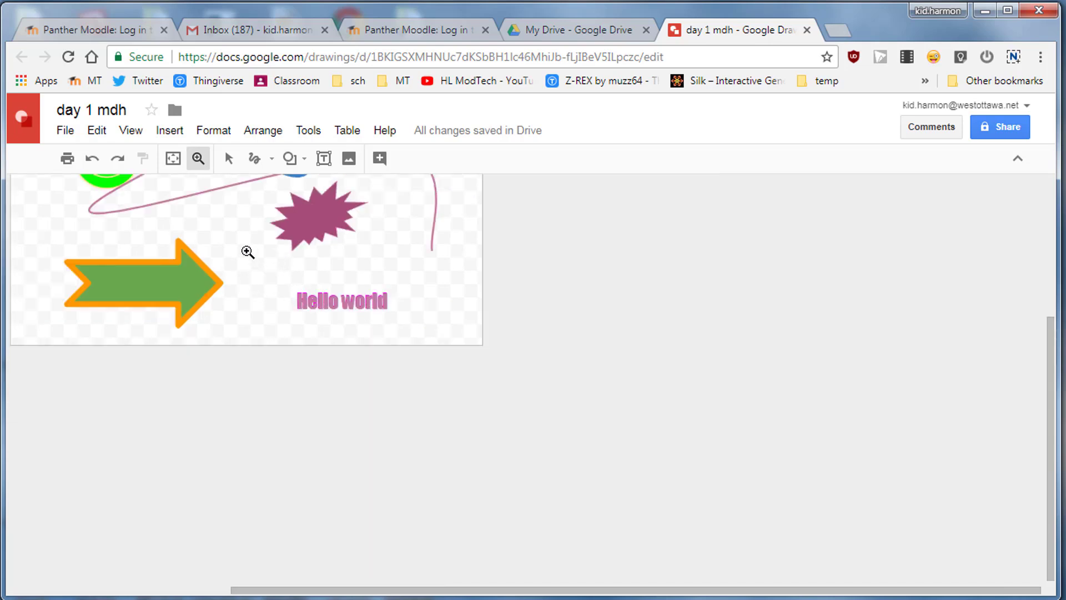
click(238, 233)
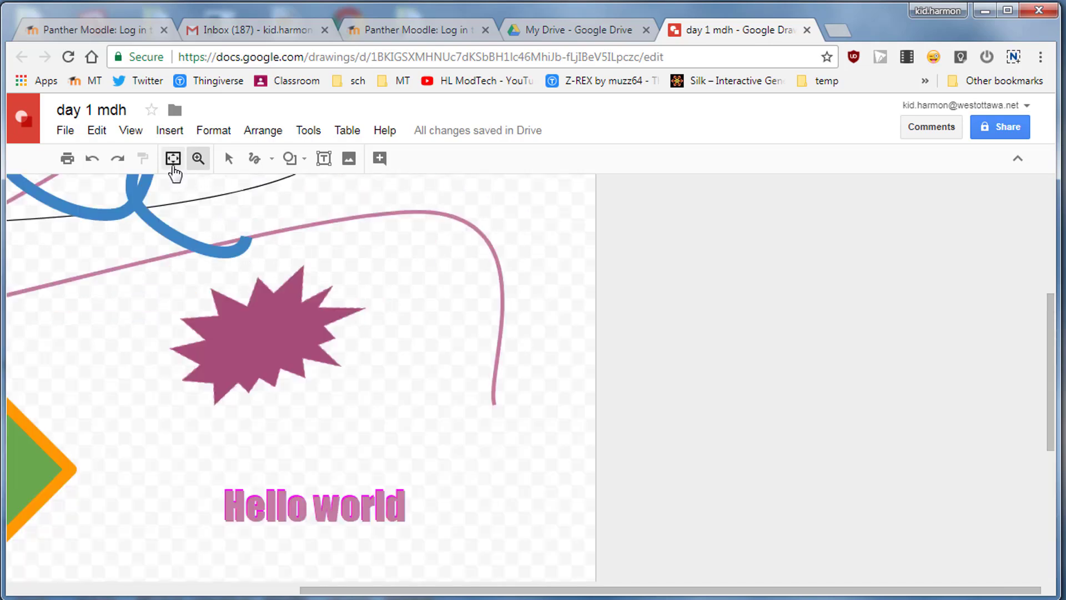
click(173, 159)
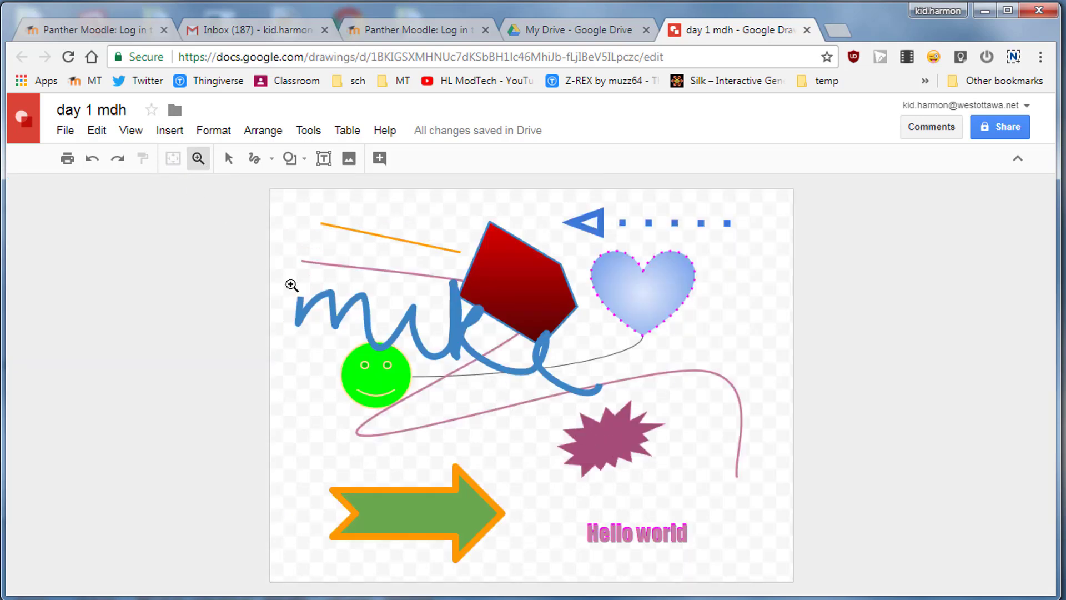
Step: Insert word art reading "GoWO" and place it just above the green arrow
click(169, 129)
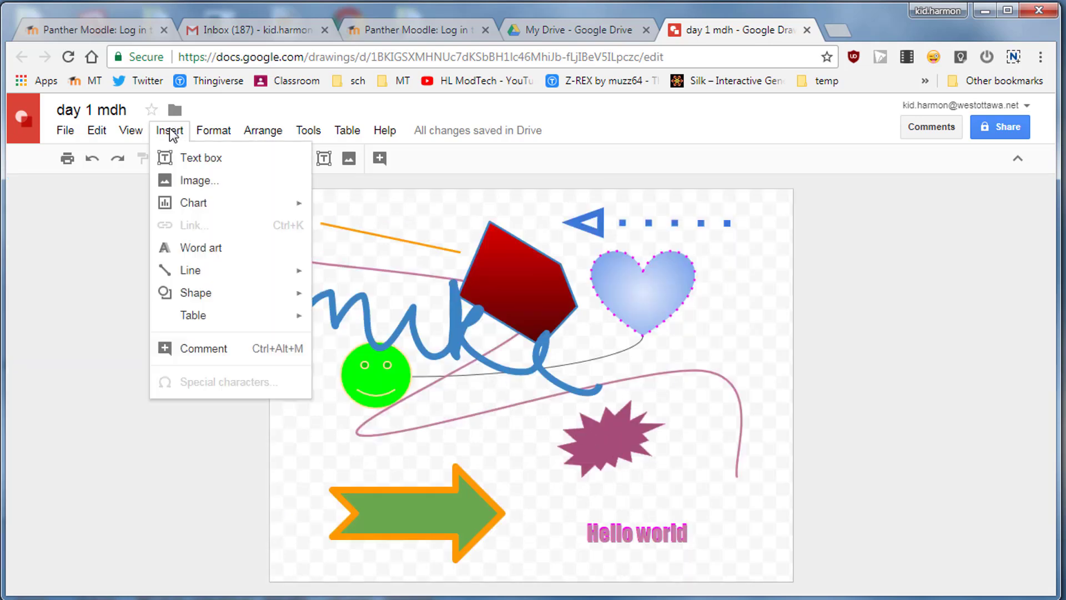
click(200, 249)
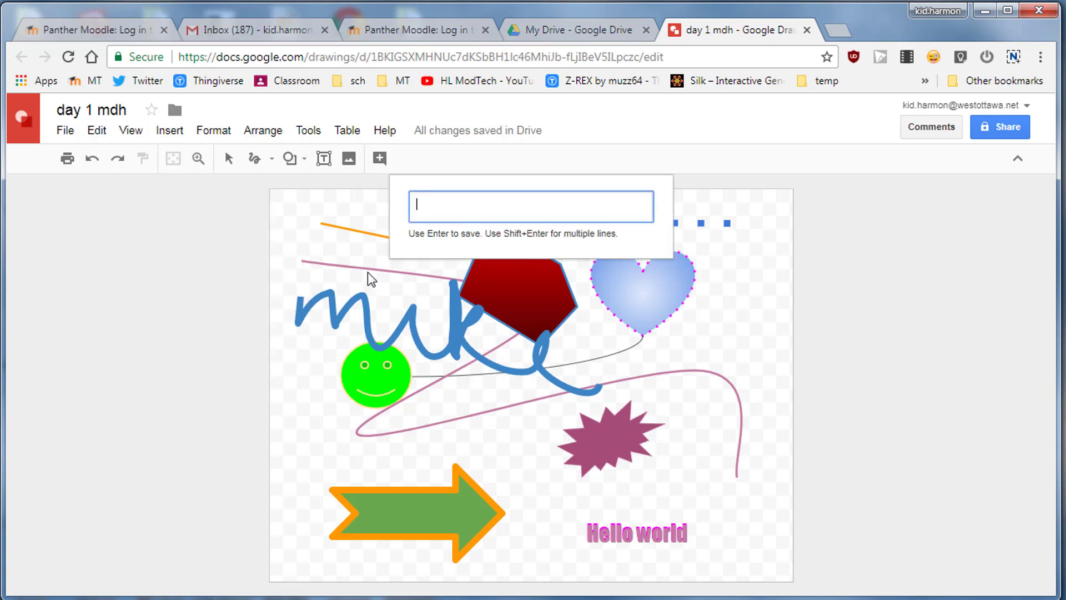
text(GoWO)
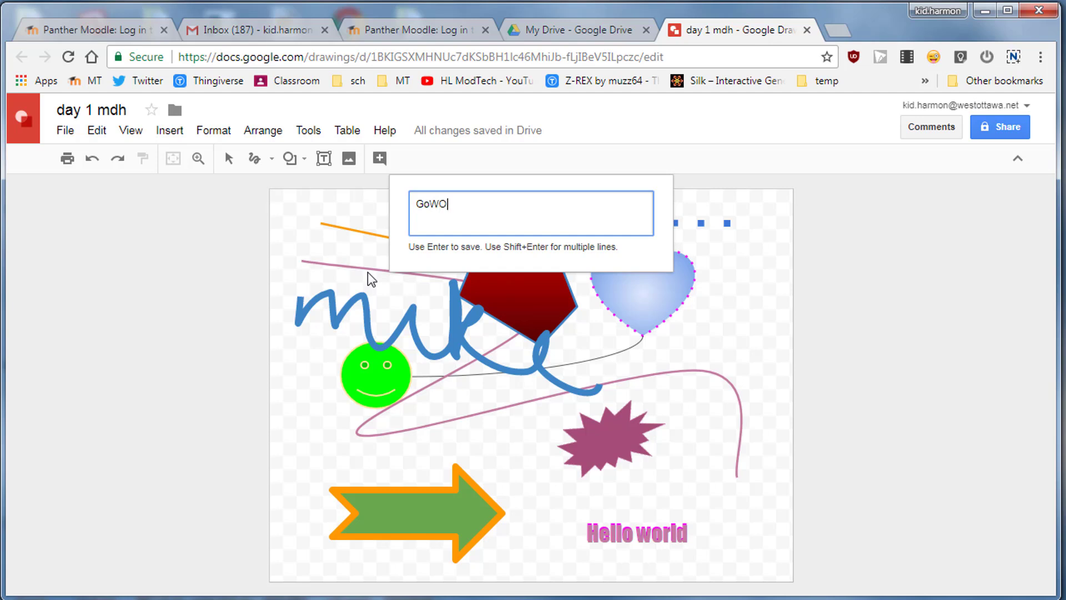
key(Return)
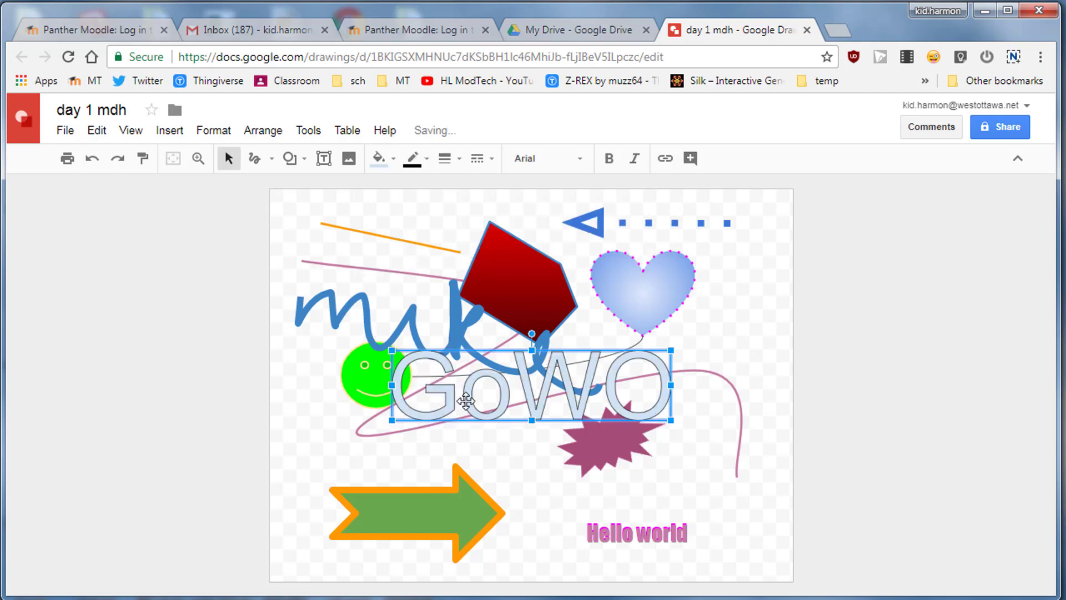
drag(469, 411, 384, 457)
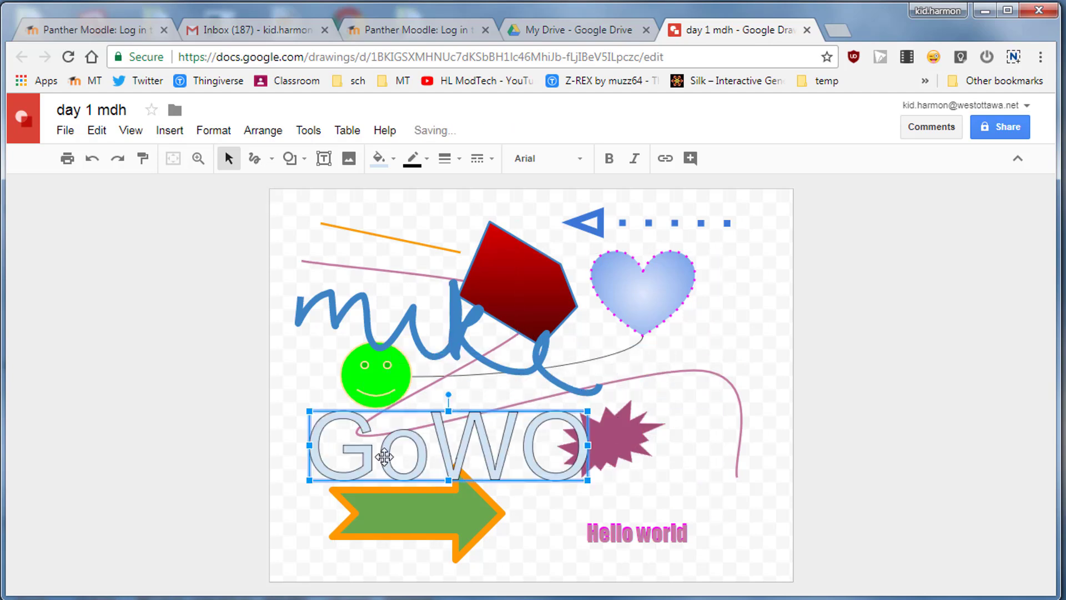
Step: Fill the "GoWO" word art with a light purple radial gradient and give it a thicker purple outline
click(380, 158)
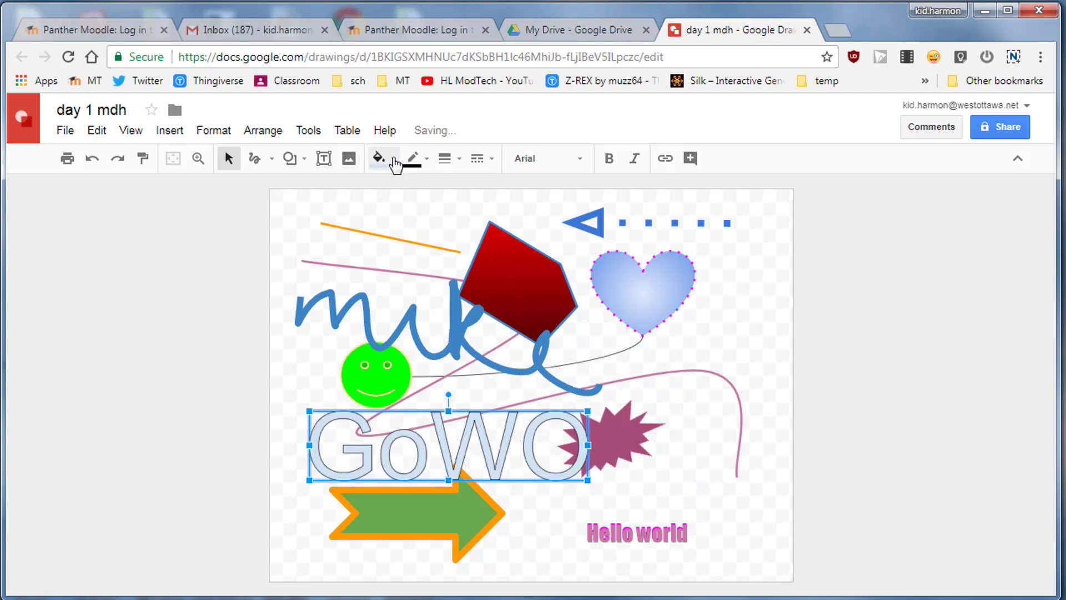
click(490, 194)
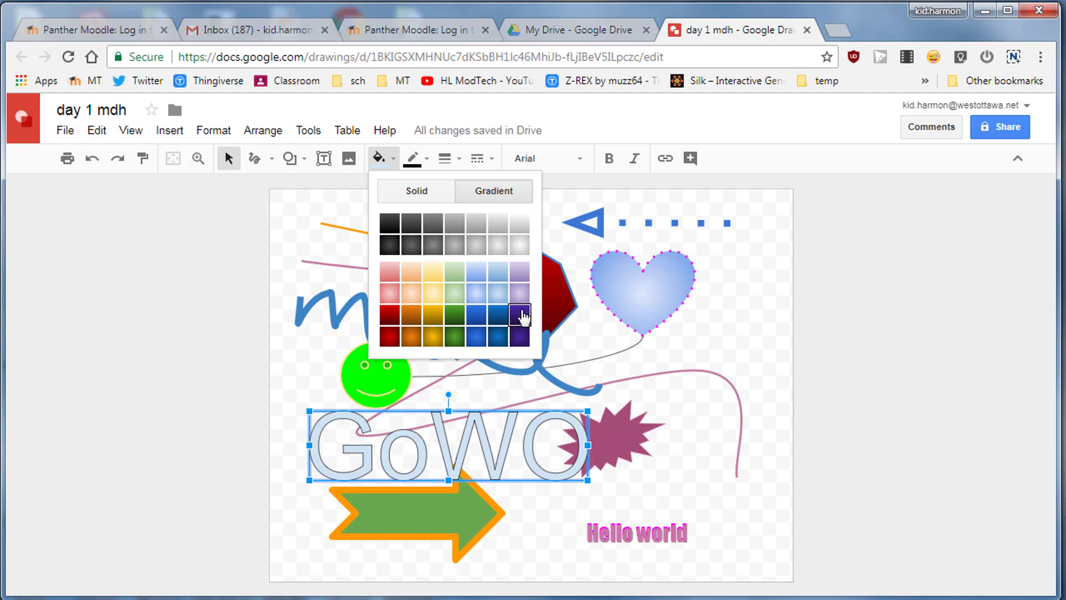
click(519, 293)
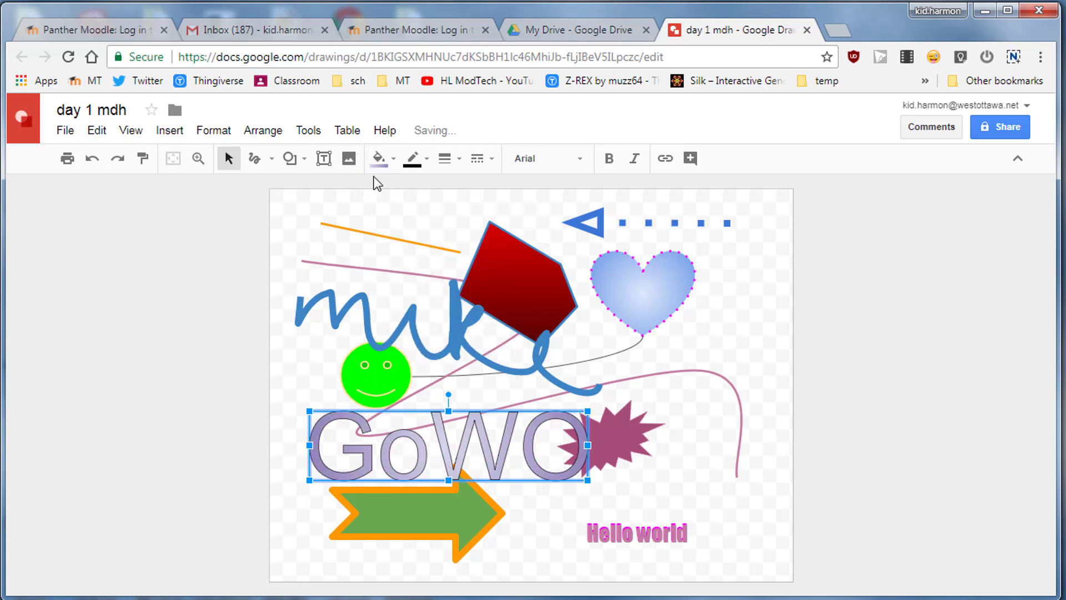
click(428, 161)
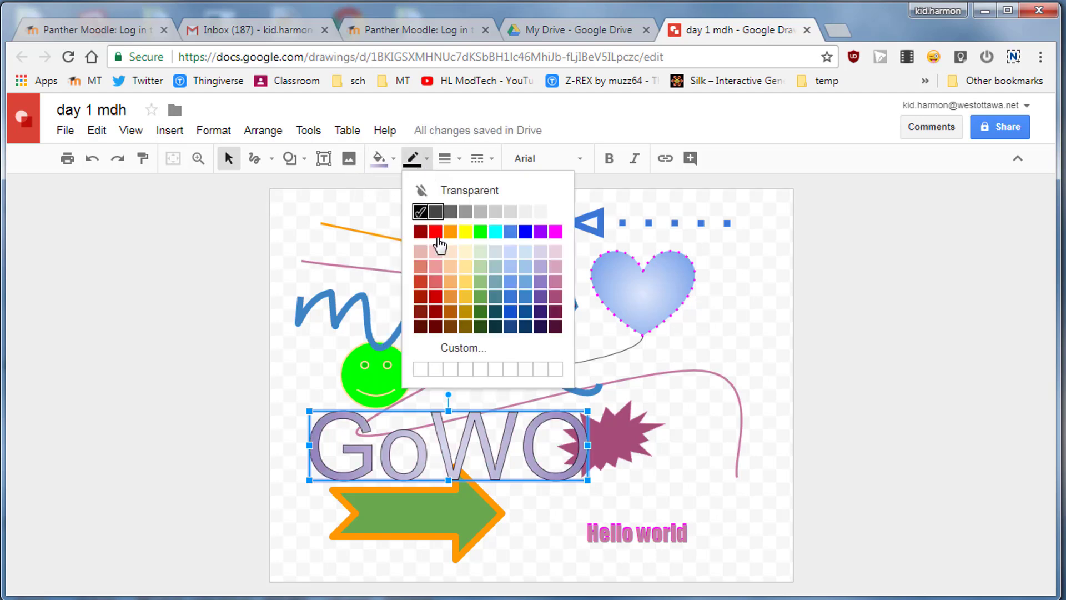
click(540, 231)
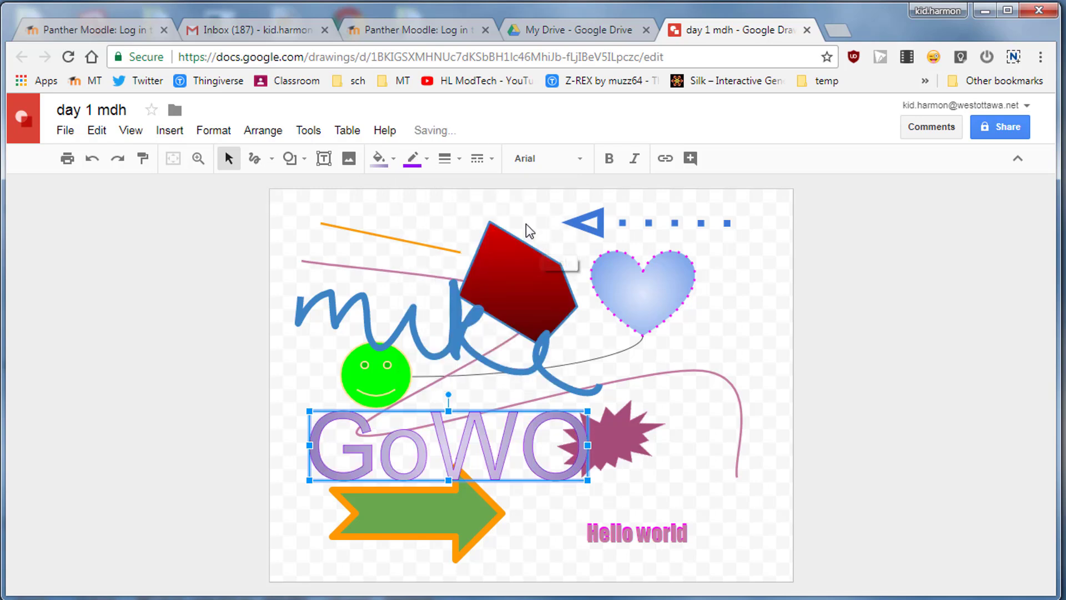
click(446, 161)
click(455, 231)
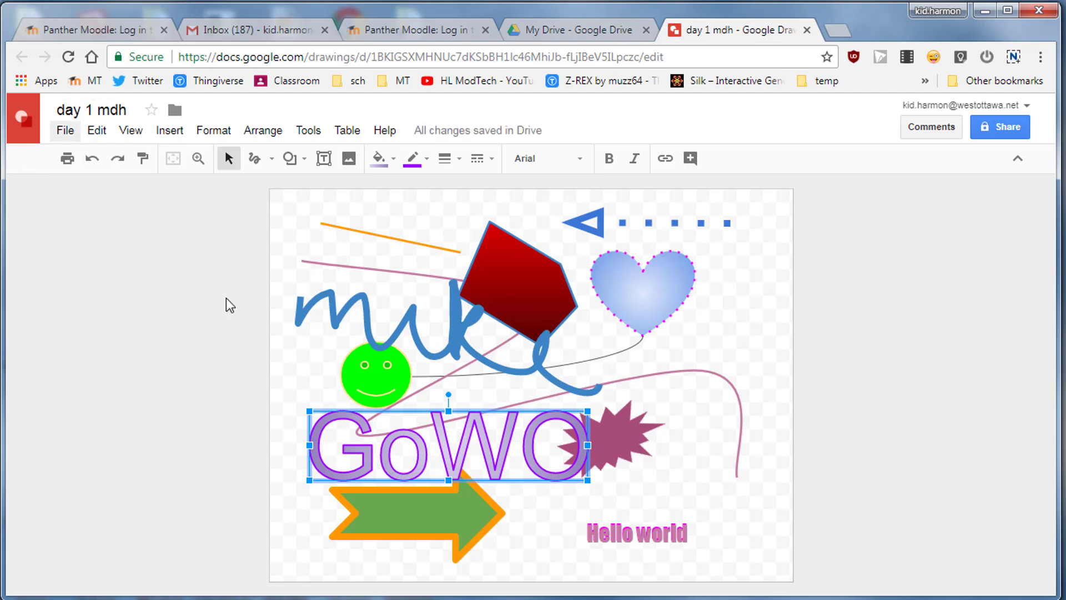
Step: Move the "GoWO" word art over the starburst, above the "Hello world" text, and close the drawing
drag(506, 479, 684, 497)
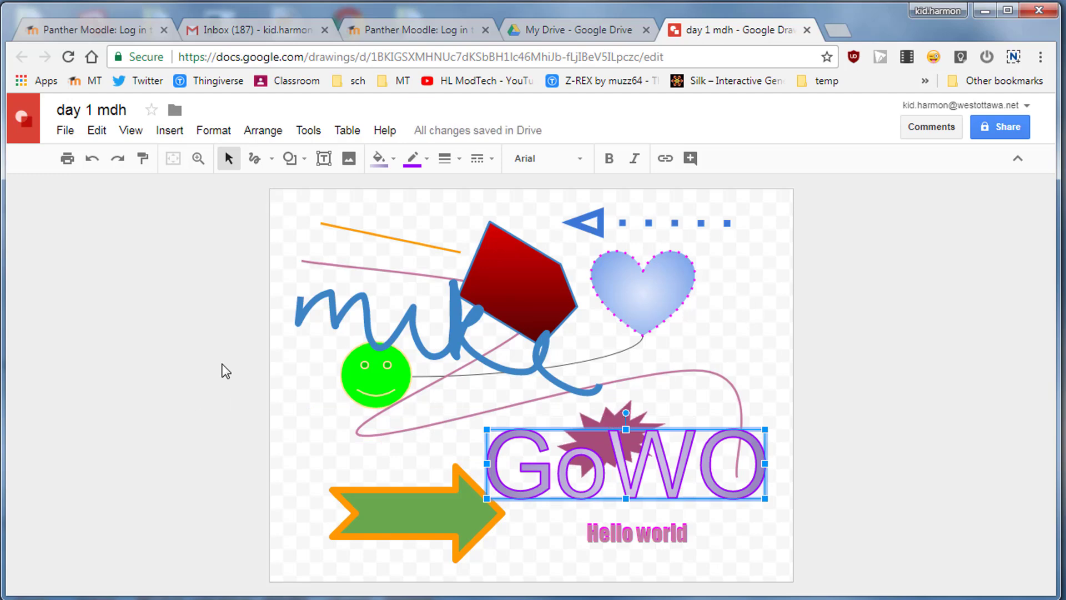
click(807, 30)
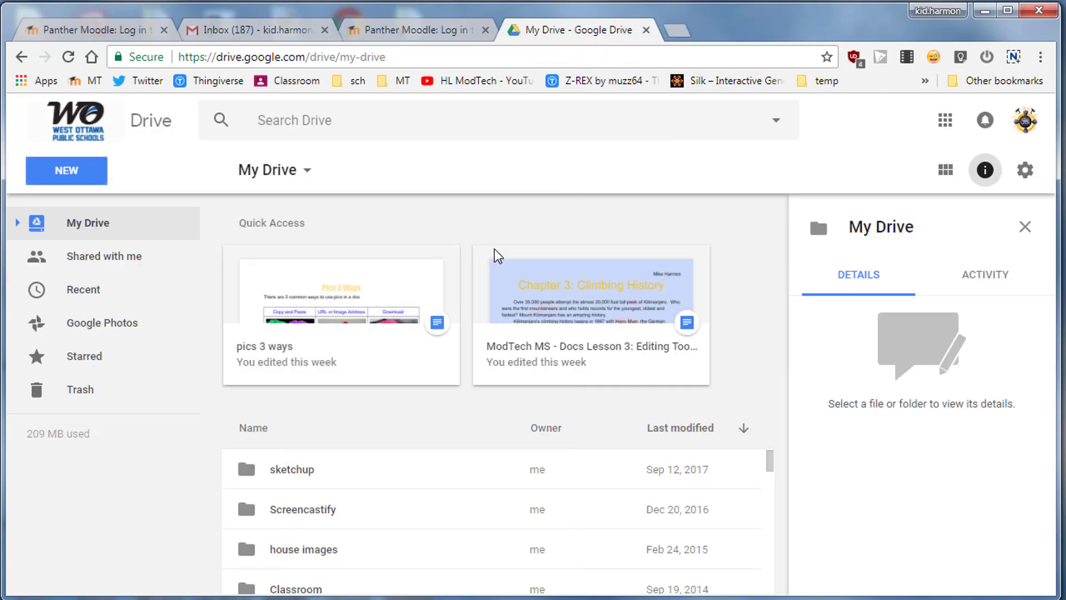